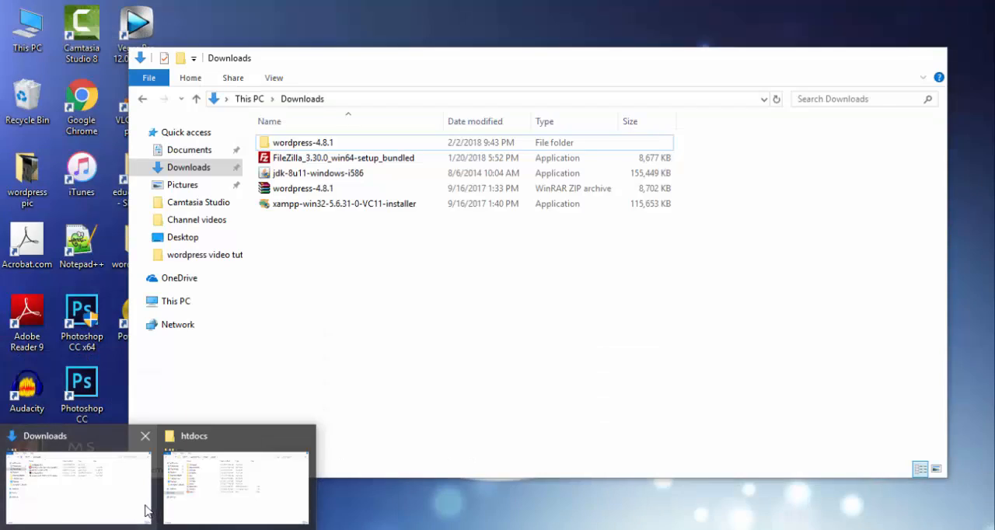
# - Check the wordpress-4.8.1 ZIP archive and its extracted folder in Downloads, and clear the open windows from the desktop
pyautogui.click(148, 509)
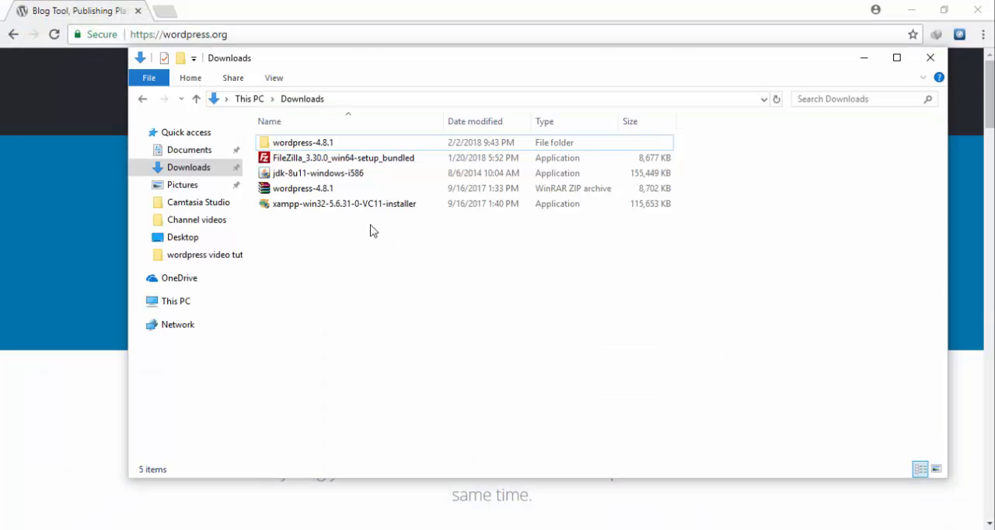
pyautogui.click(325, 189)
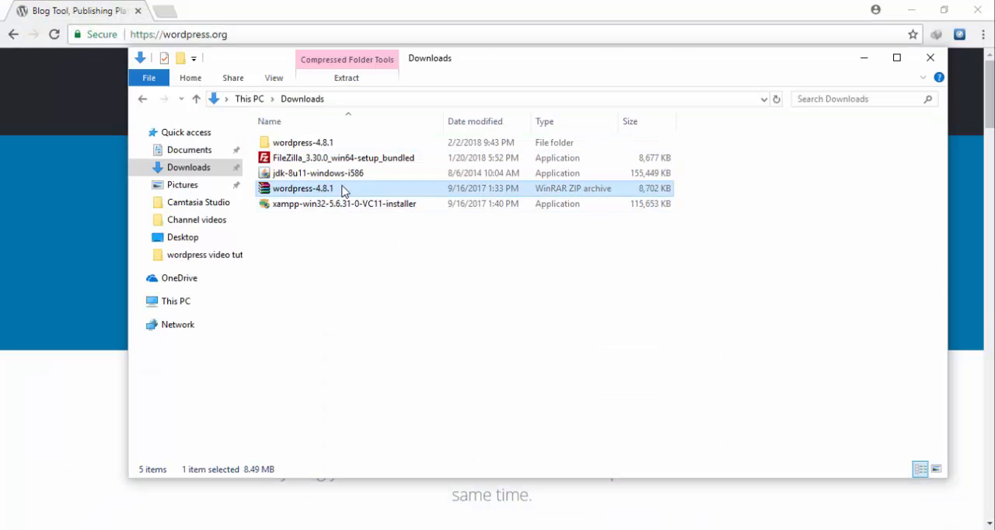
pyautogui.click(855, 65)
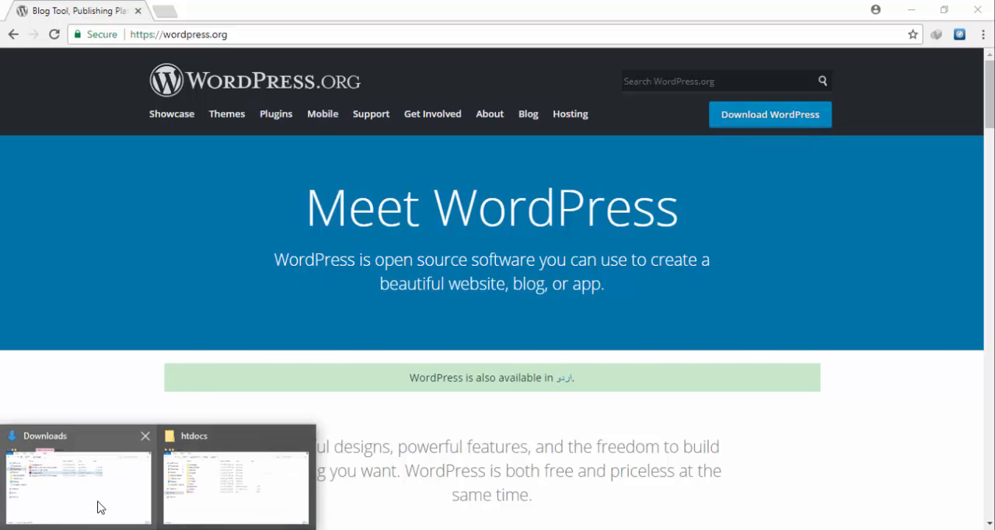
pyautogui.click(98, 506)
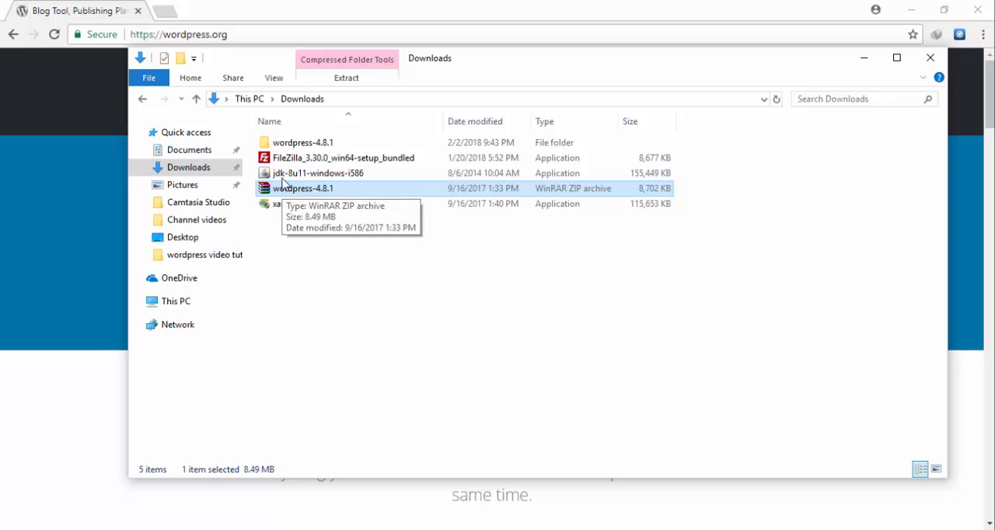
pyautogui.click(285, 144)
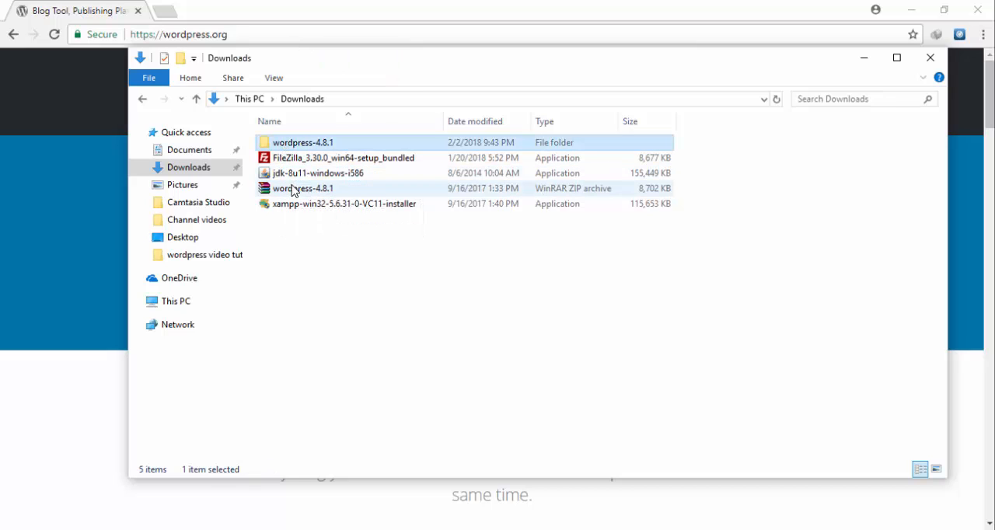
pyautogui.click(863, 58)
pyautogui.click(911, 10)
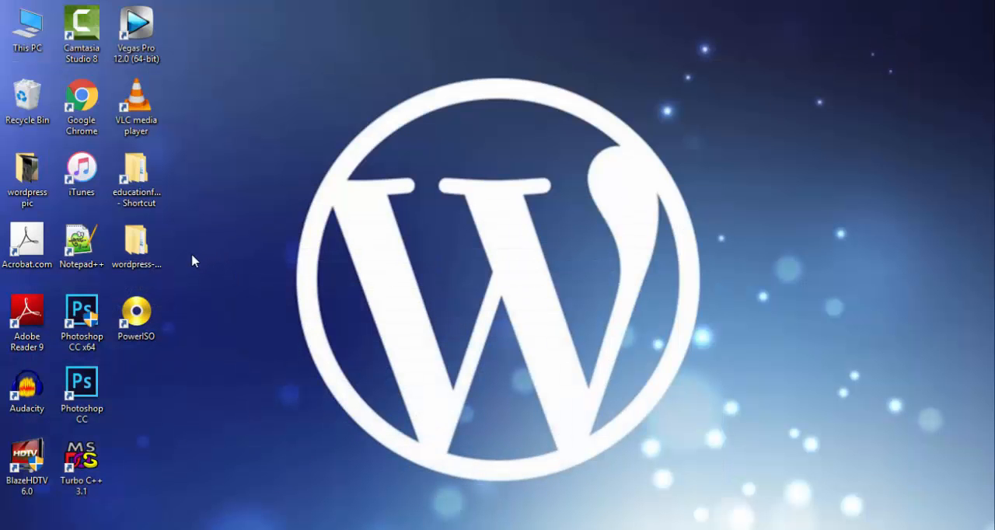
# - Copy the wordpress-4.8.1 folder on the desktop to the clipboard
pyautogui.click(136, 244)
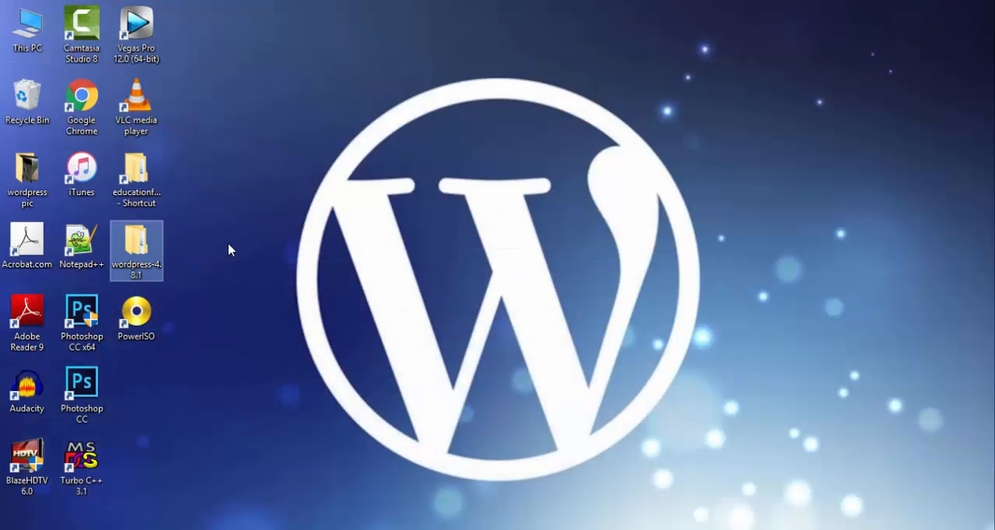
pyautogui.rightClick(152, 257)
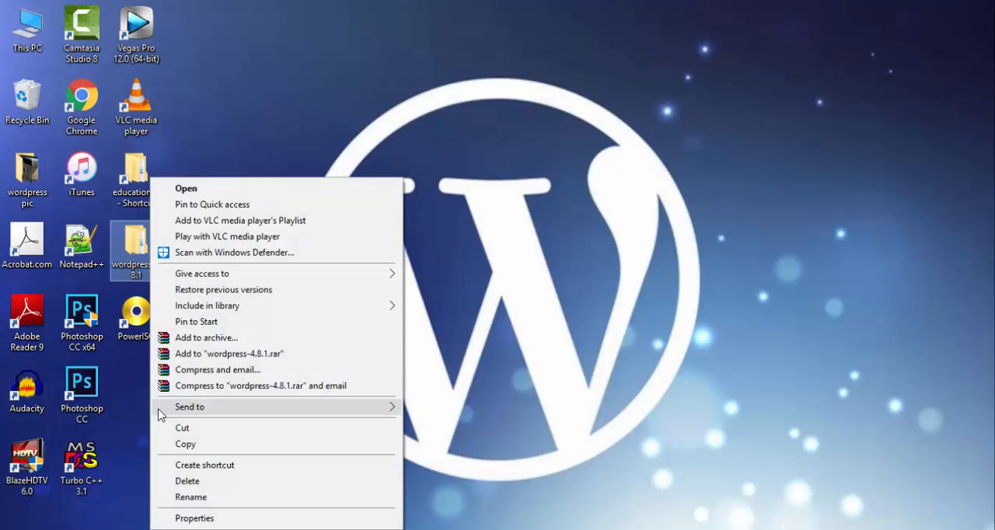
pyautogui.click(190, 444)
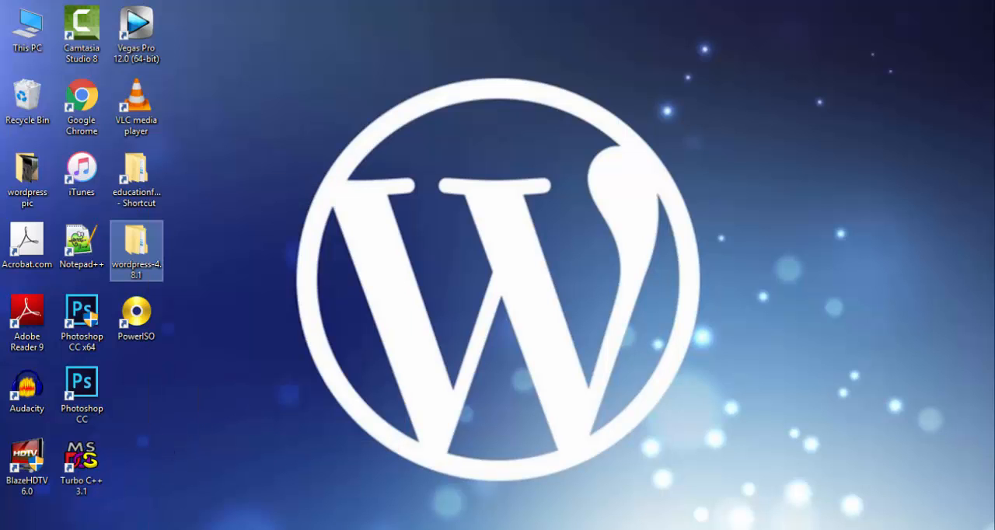
# - Paste the copied WordPress folder into the htdocs folder of C:\xampp
pyautogui.click(184, 502)
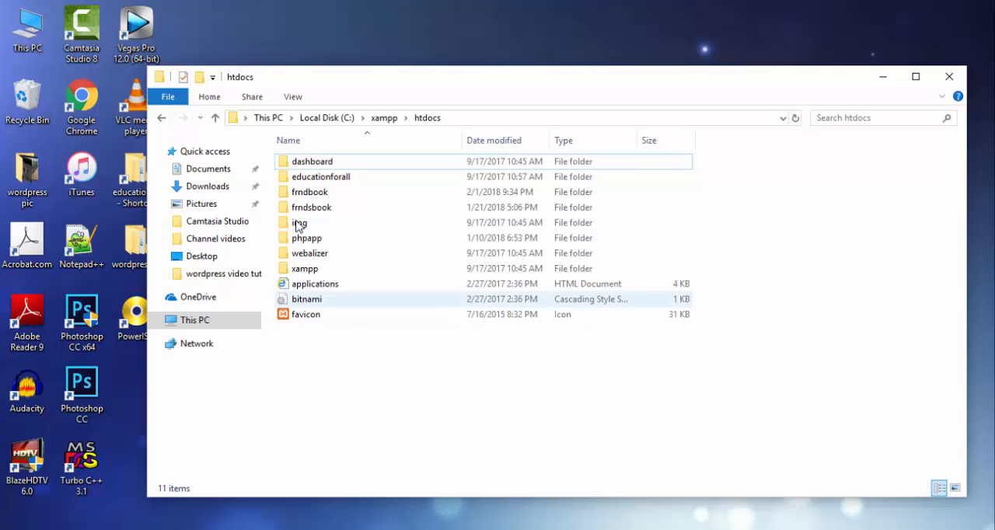
pyautogui.click(388, 120)
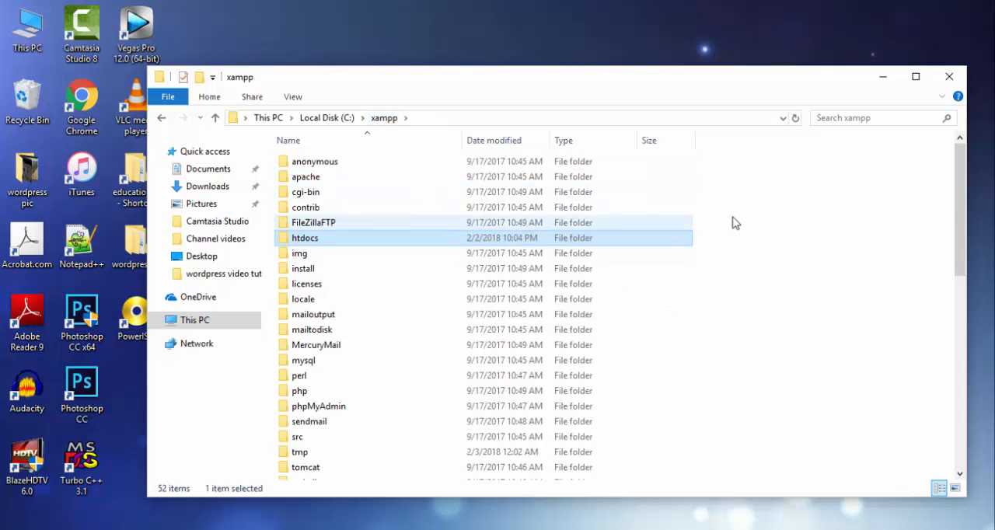
pyautogui.moveTo(960, 206); pyautogui.dragTo(543, 250)
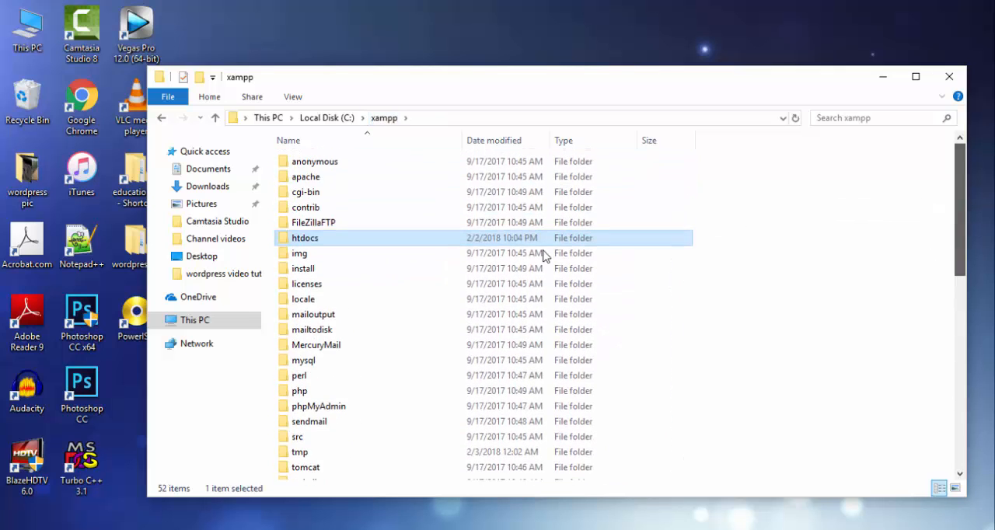
pyautogui.doubleClick(388, 246)
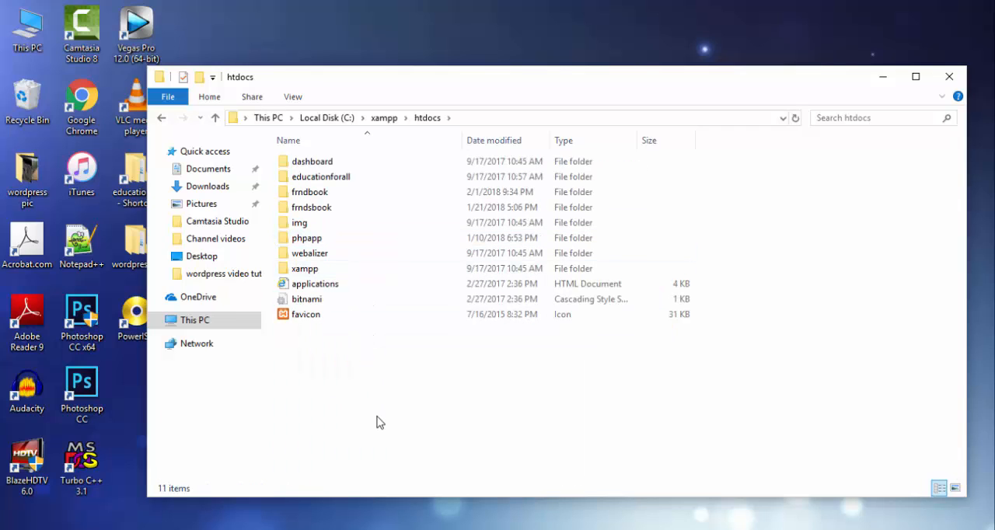
pyautogui.rightClick(304, 392)
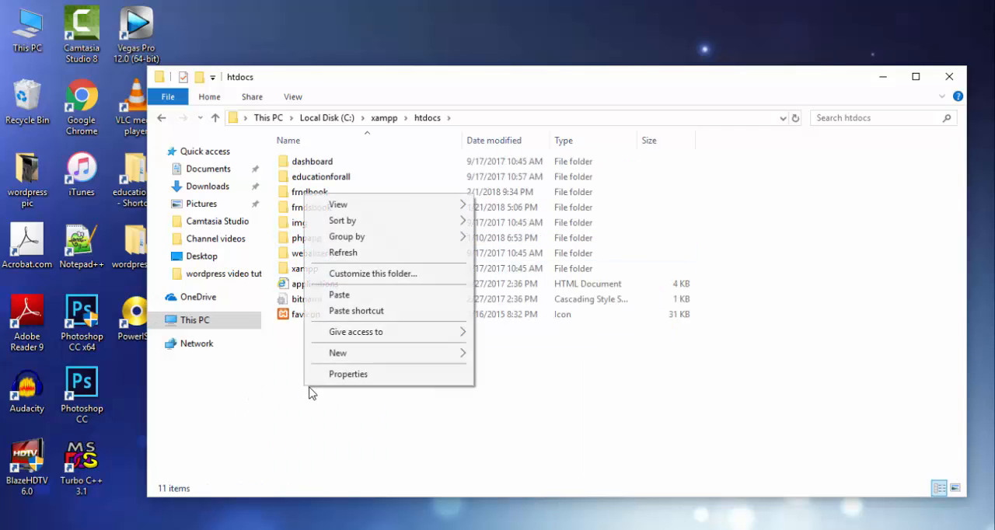
pyautogui.click(373, 299)
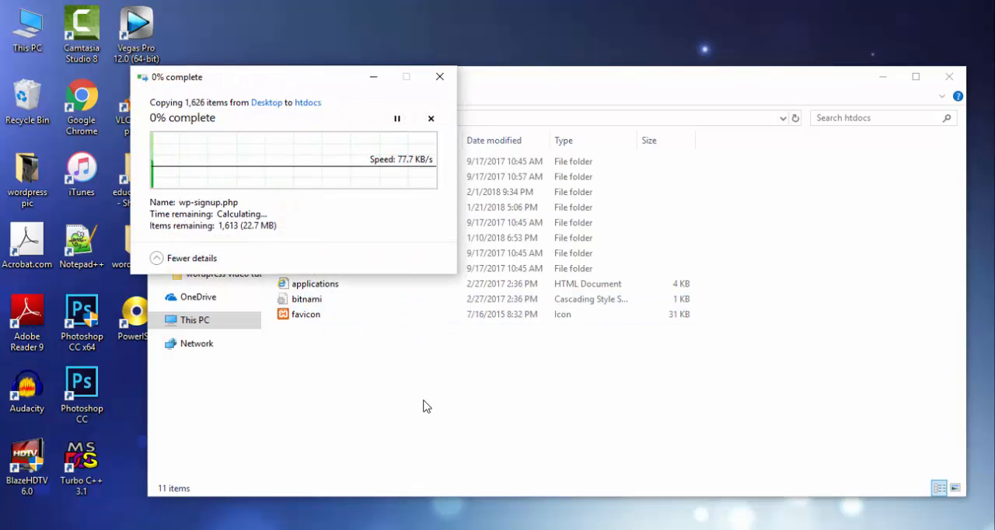
pyautogui.moveTo(282, 89); pyautogui.dragTo(396, 93)
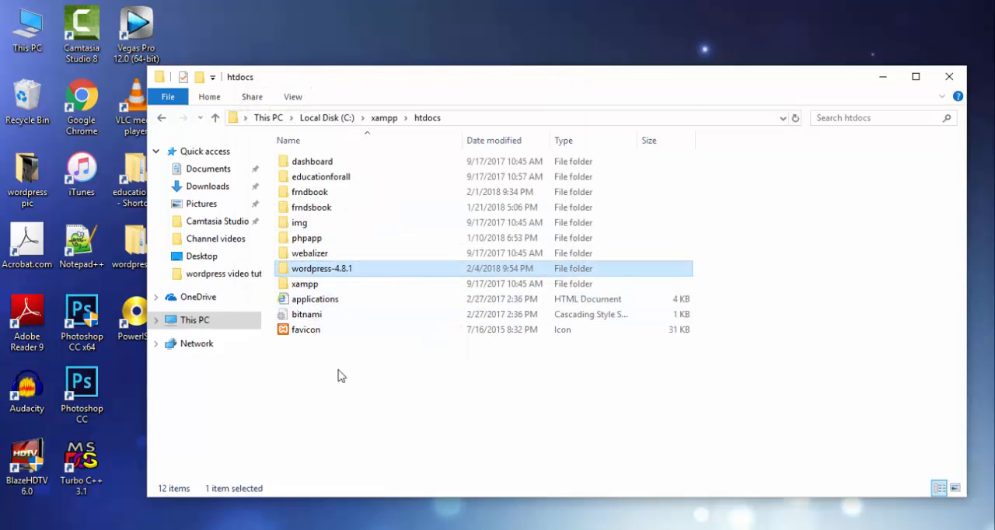
# - Paste a second copy of the wordpress-4.8.1 folder into htdocs
pyautogui.rightClick(338, 377)
pyautogui.click(415, 283)
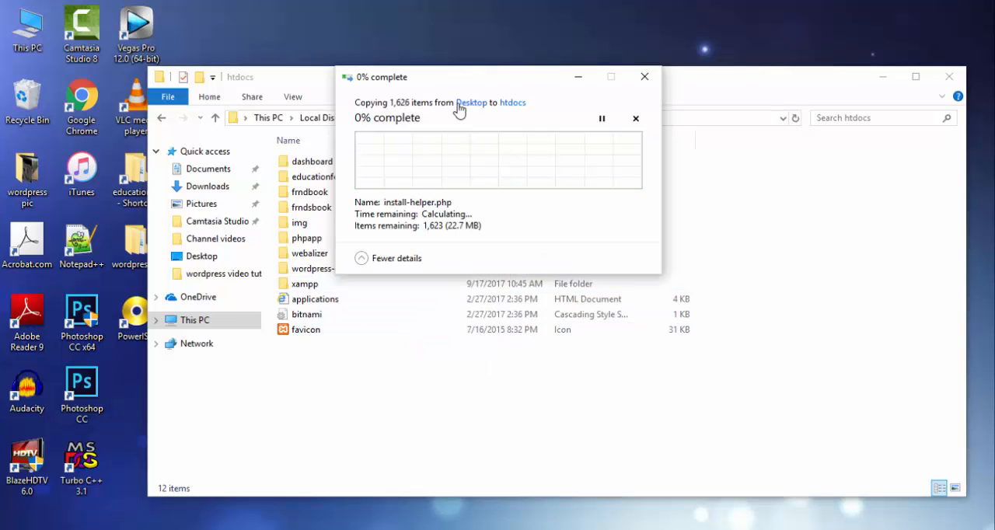
pyautogui.moveTo(454, 82); pyautogui.dragTo(493, 75)
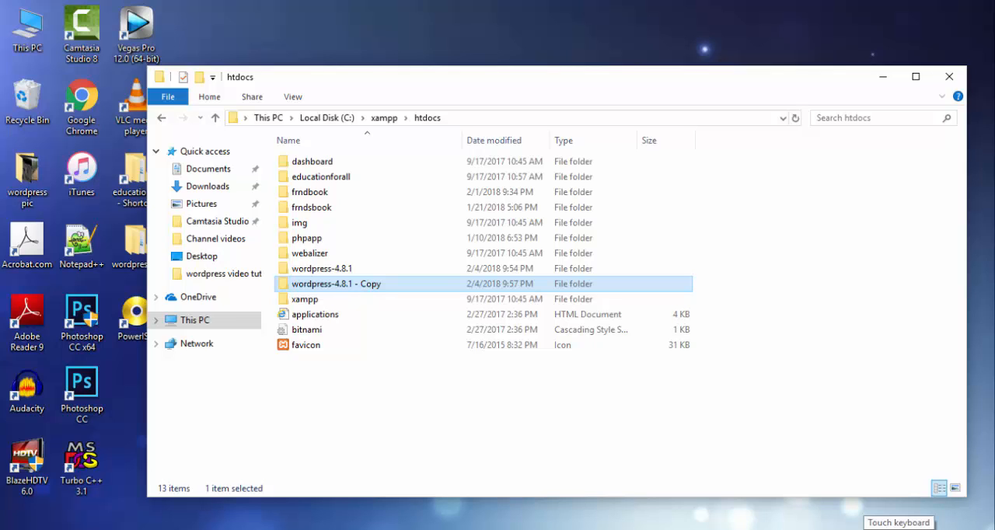
# - Launch the XAMPP Control Panel and start the Apache and MySQL modules
pyautogui.press('super')
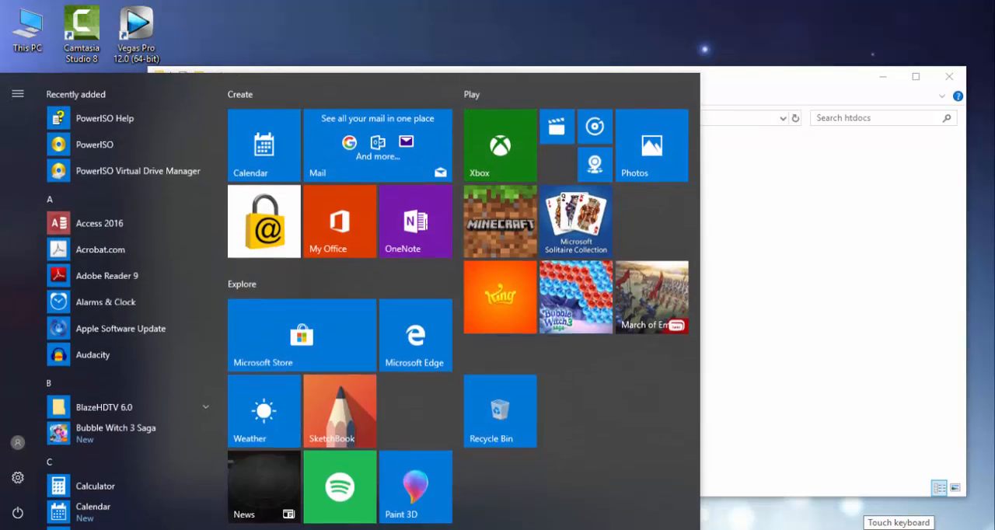
pyautogui.write('xamp')
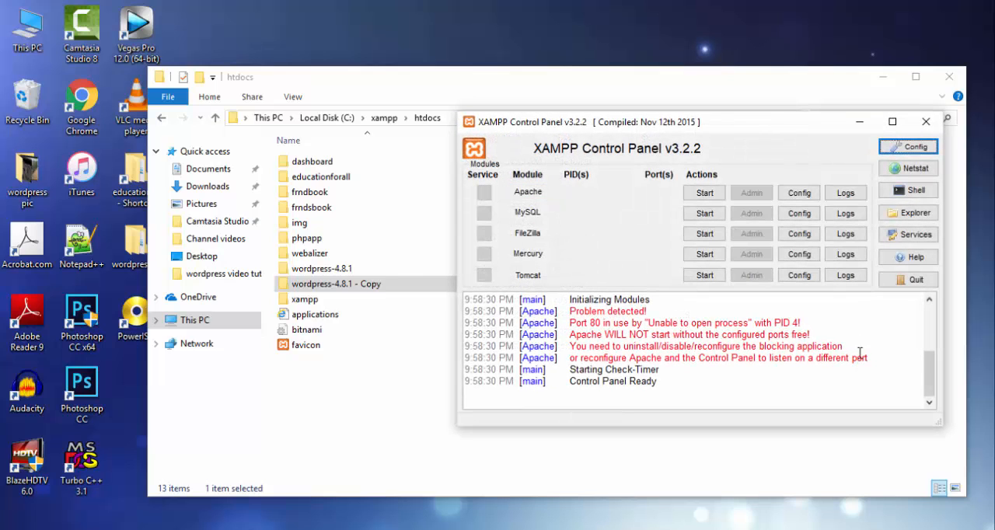
pyautogui.click(714, 195)
pyautogui.click(704, 214)
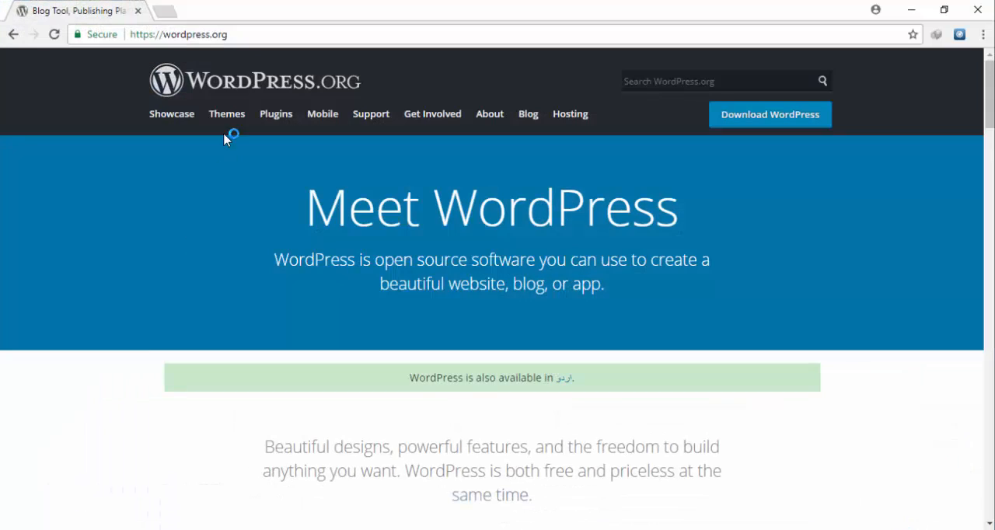
# - Switch to Chrome and load localhost:8080/phpmyadmin/ in a new tab
pyautogui.click(167, 11)
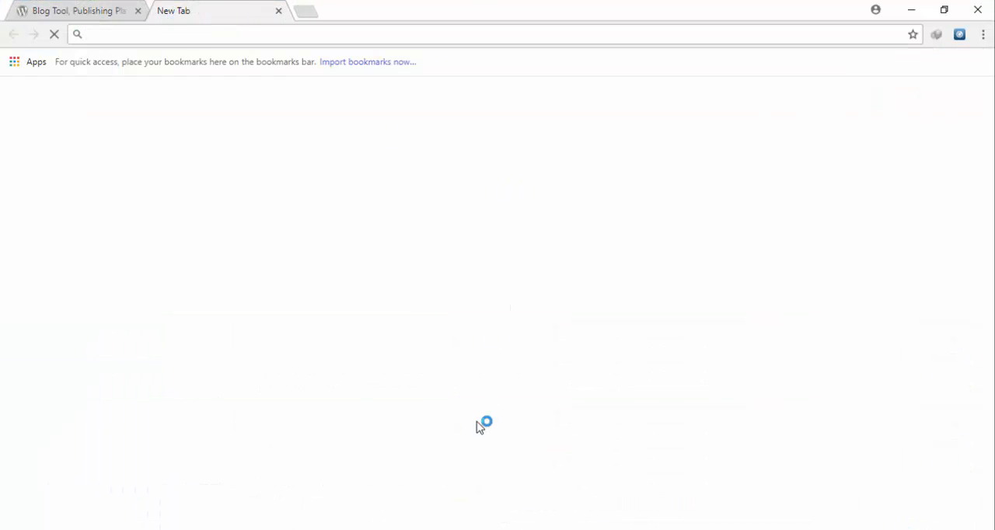
pyautogui.write('loc')
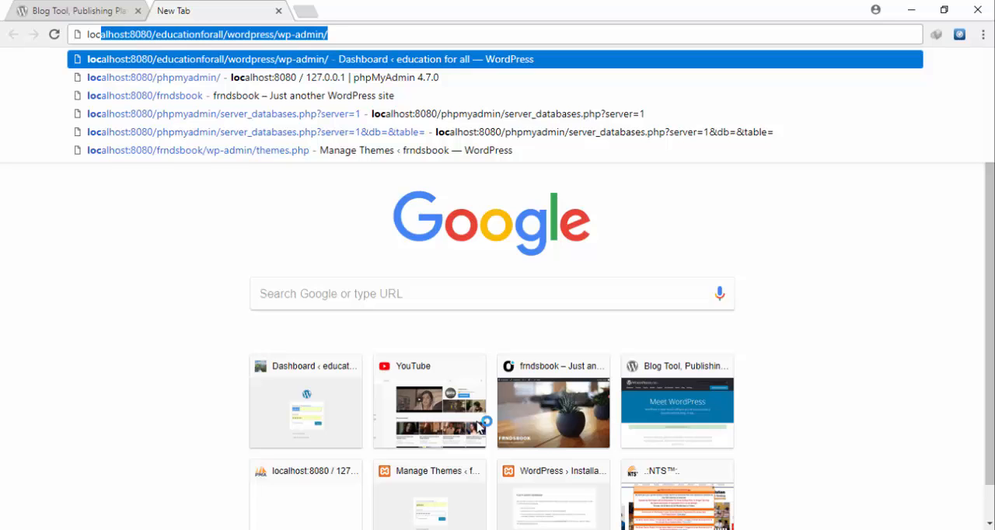
pyautogui.write('ho')
pyautogui.press('BackSpace')
pyautogui.press('BackSpace')
pyautogui.write('ca')
pyautogui.press('BackSpace')
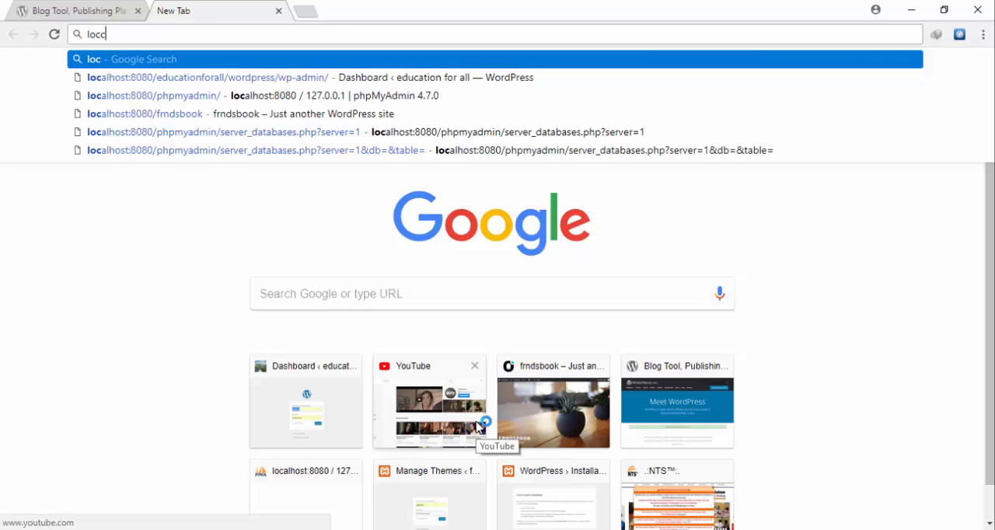
pyautogui.press('BackSpace')
pyautogui.write('alhost')
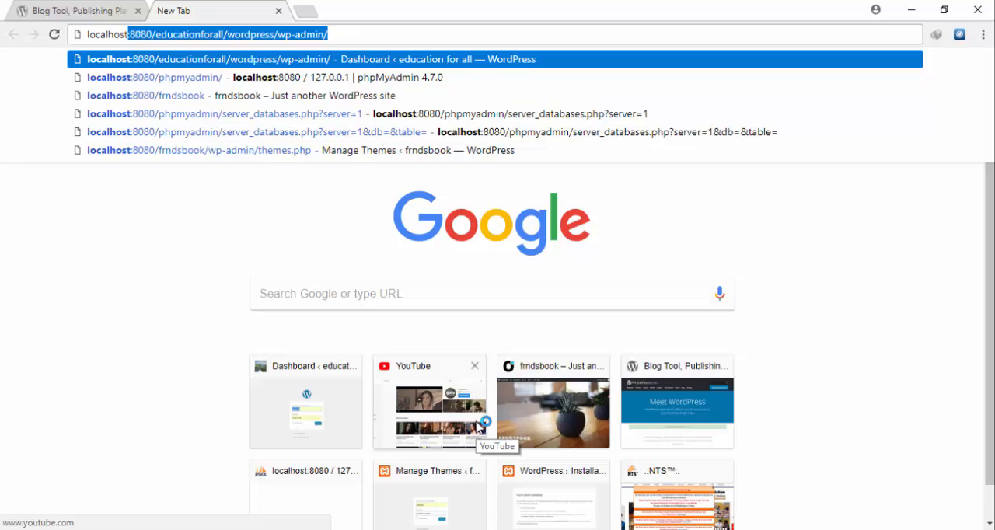
pyautogui.press('End')
pyautogui.press('BackSpace')
pyautogui.press('BackSpace')
pyautogui.press('BackSpace')
pyautogui.press('BackSpace')
pyautogui.press('BackSpace')
pyautogui.press('BackSpace')
pyautogui.press('BackSpace')
pyautogui.press('BackSpace')
pyautogui.press('BackSpace')
pyautogui.press('BackSpace')
pyautogui.press('BackSpace')
pyautogui.press('BackSpace')
pyautogui.press('BackSpace')
pyautogui.press('BackSpace')
pyautogui.press('BackSpace')
pyautogui.press('BackSpace')
pyautogui.press('BackSpace')
pyautogui.press('BackSpace')
pyautogui.press('BackSpace')
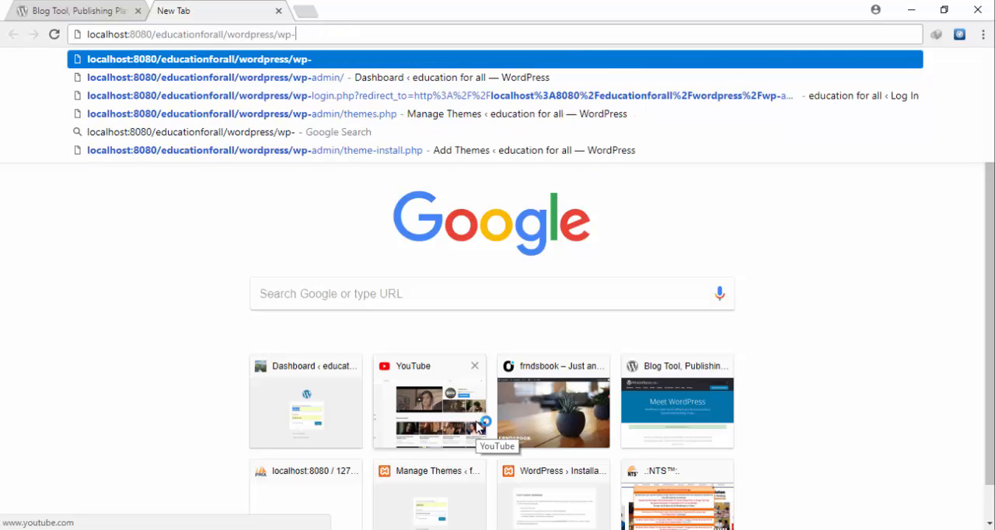
pyautogui.press('BackSpace')
pyautogui.press('BackSpace')
pyautogui.press('BackSpace')
pyautogui.press('BackSpace')
pyautogui.press('BackSpace')
pyautogui.press('BackSpace')
pyautogui.press('BackSpace')
pyautogui.press('BackSpace')
pyautogui.press('BackSpace')
pyautogui.press('BackSpace')
pyautogui.press('BackSpace')
pyautogui.press('BackSpace')
pyautogui.press('BackSpace')
pyautogui.press('BackSpace')
pyautogui.press('BackSpace')
pyautogui.press('BackSpace')
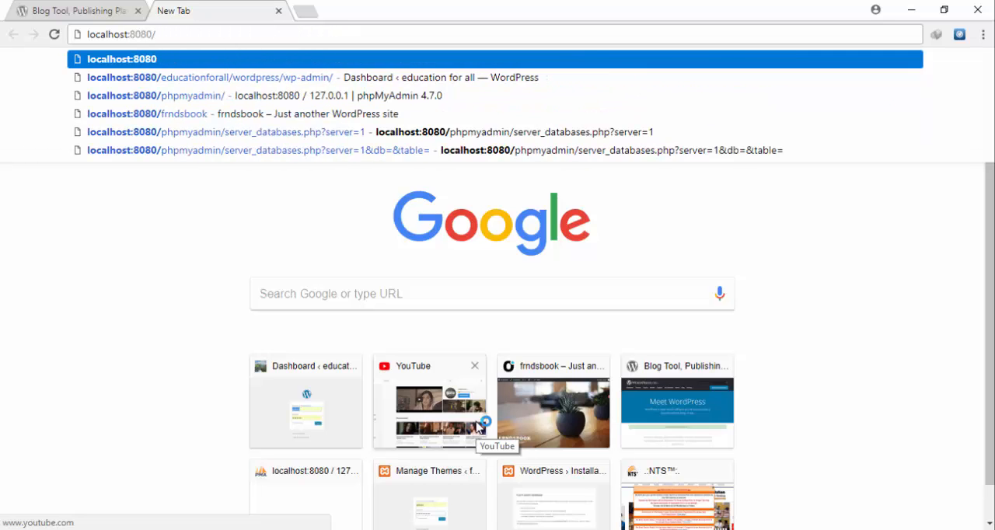
pyautogui.write('php')
pyautogui.press('Return')
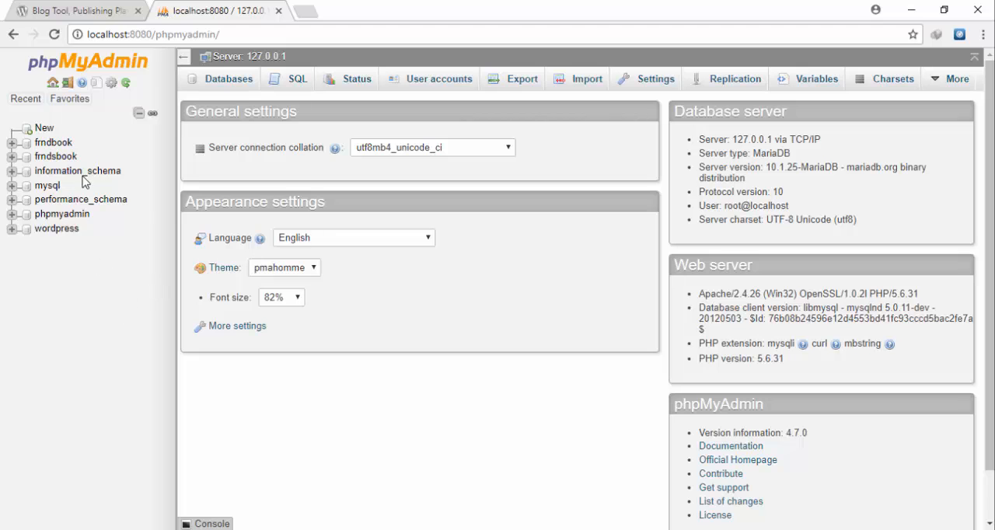
# - Create a new database named ksb in phpMyAdmin with the default collation
pyautogui.click(43, 128)
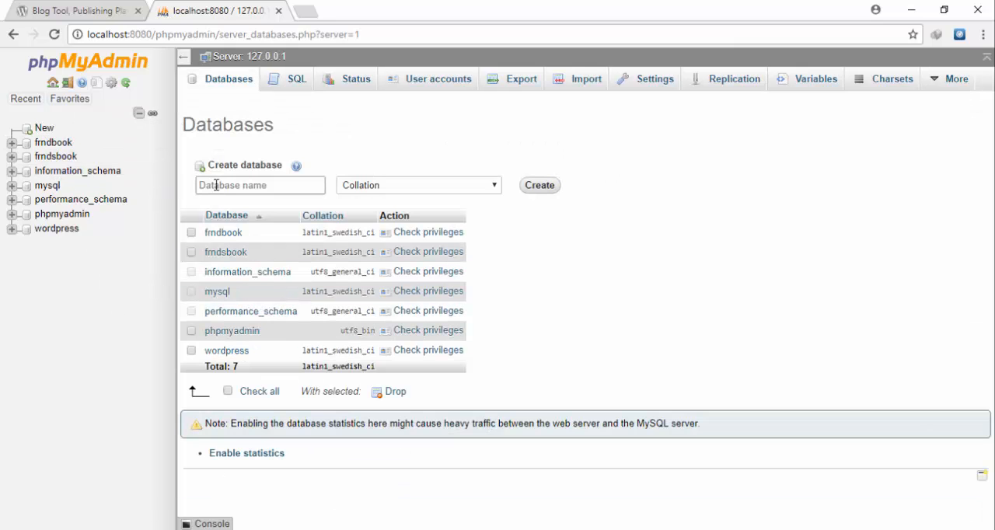
pyautogui.click(216, 185)
pyautogui.write('ks')
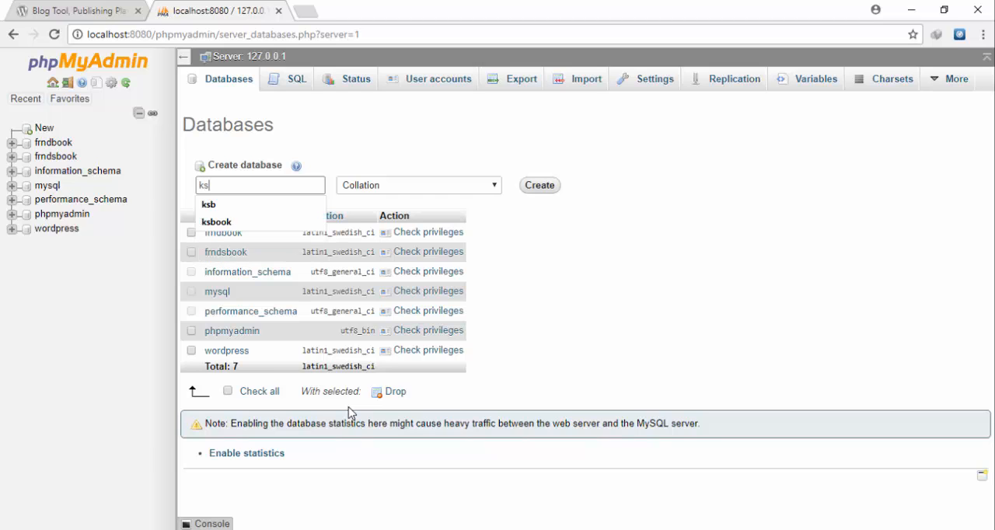
pyautogui.write('b')
pyautogui.click(539, 185)
# - Create another database named ksbook with the default collation
pyautogui.moveTo(19, 105)
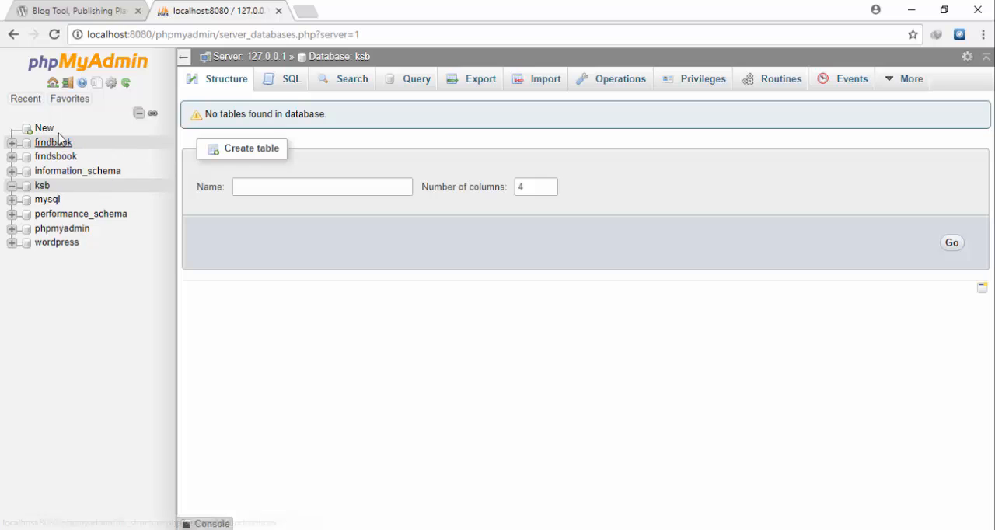
pyautogui.click(40, 128)
pyautogui.click(236, 184)
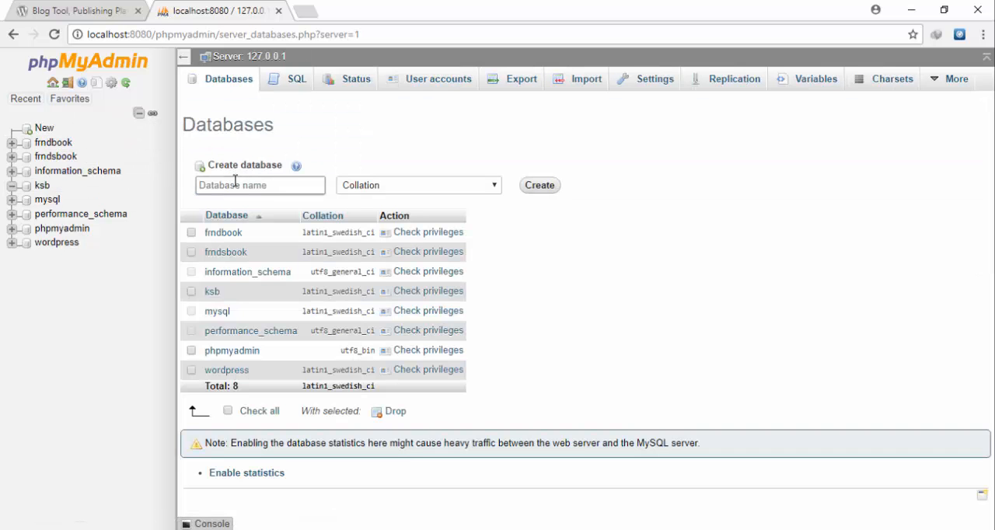
pyautogui.write('ksbook')
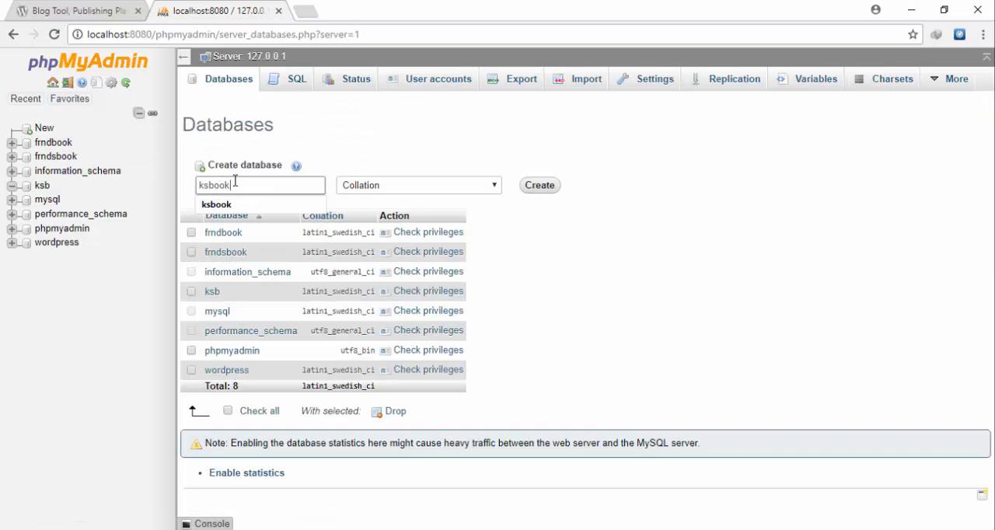
pyautogui.click(543, 191)
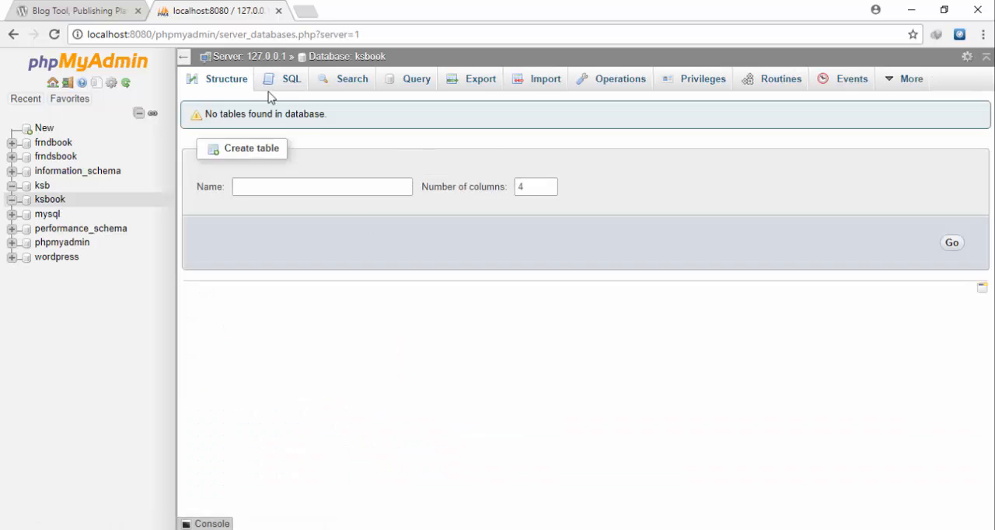
# - Open a new browser tab and start entering the localhost address
pyautogui.click(306, 12)
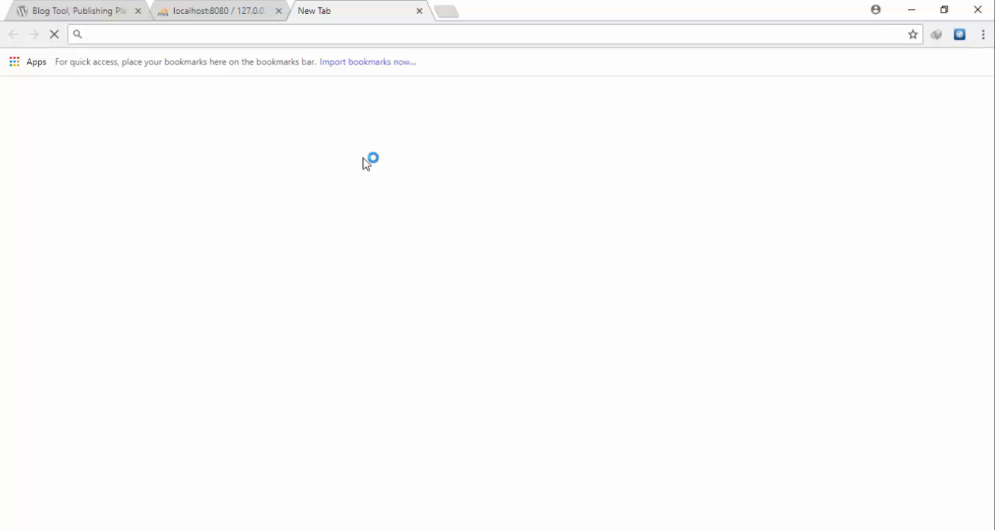
pyautogui.write('locaho')
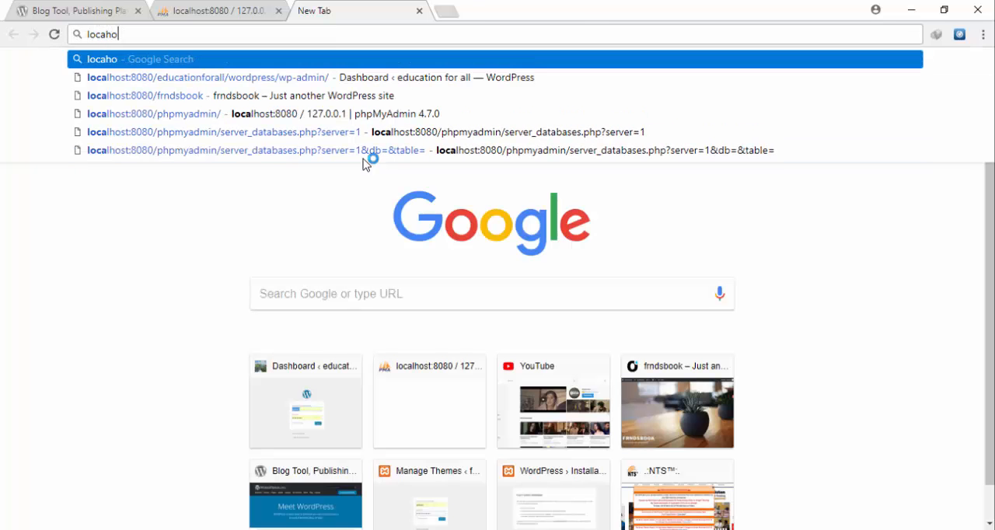
pyautogui.press('BackSpace')
pyautogui.press('BackSpace')
pyautogui.write('lho')
pyautogui.press('BackSpace')
pyautogui.press('BackSpace')
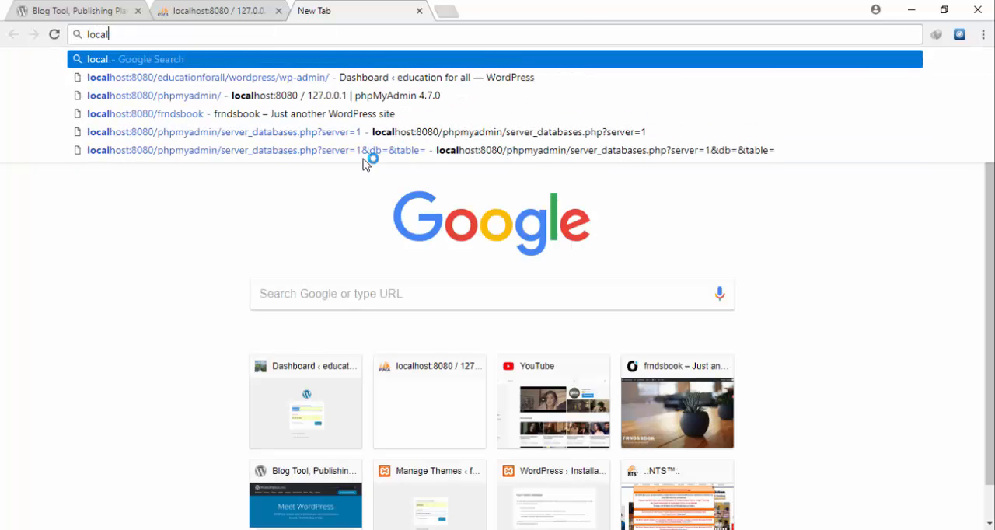
pyautogui.write('host:8080/educationforall/wordpress/wp-admin/')
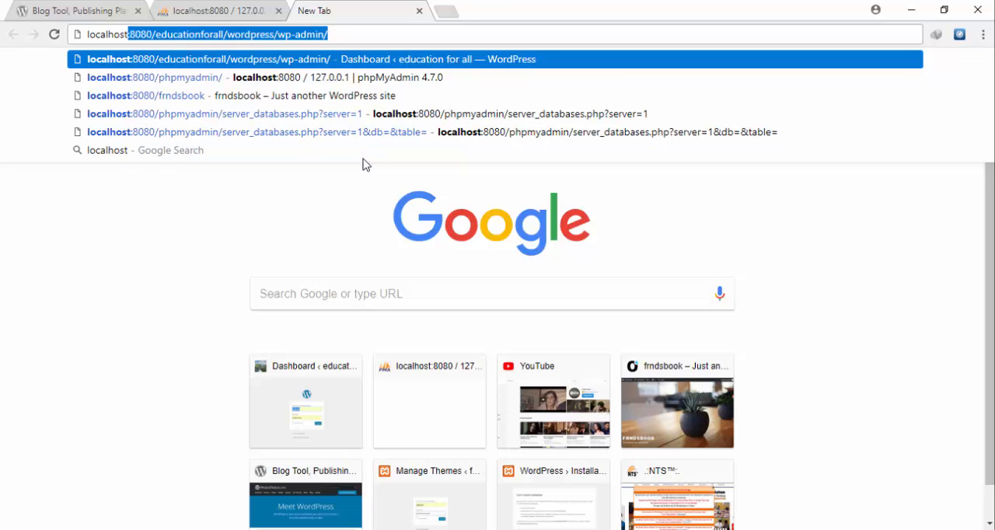
# - Switch to the htdocs window in File Explorer and rename the wordpress-4.8.1 folder as ksb
pyautogui.hotkey('alt', 'Tab')
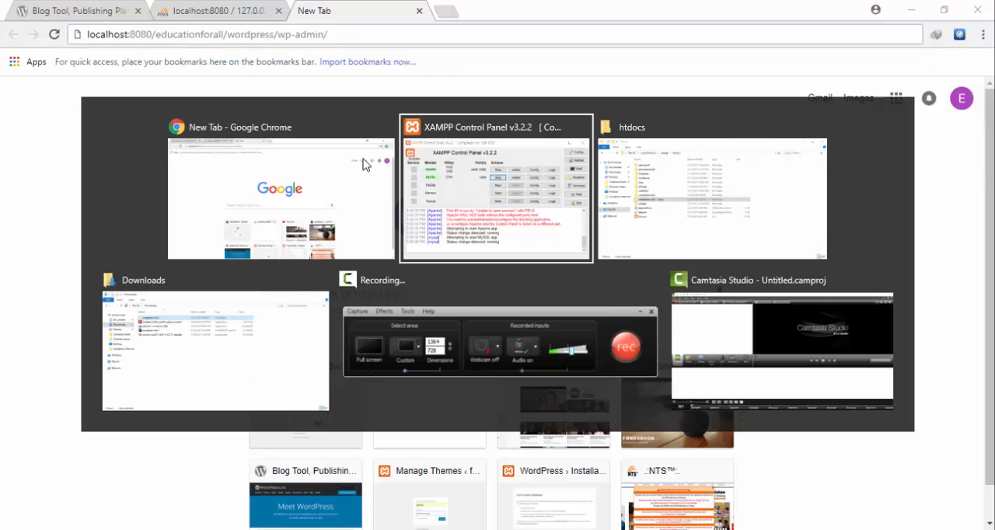
pyautogui.hotkey('alt', 'Tab')
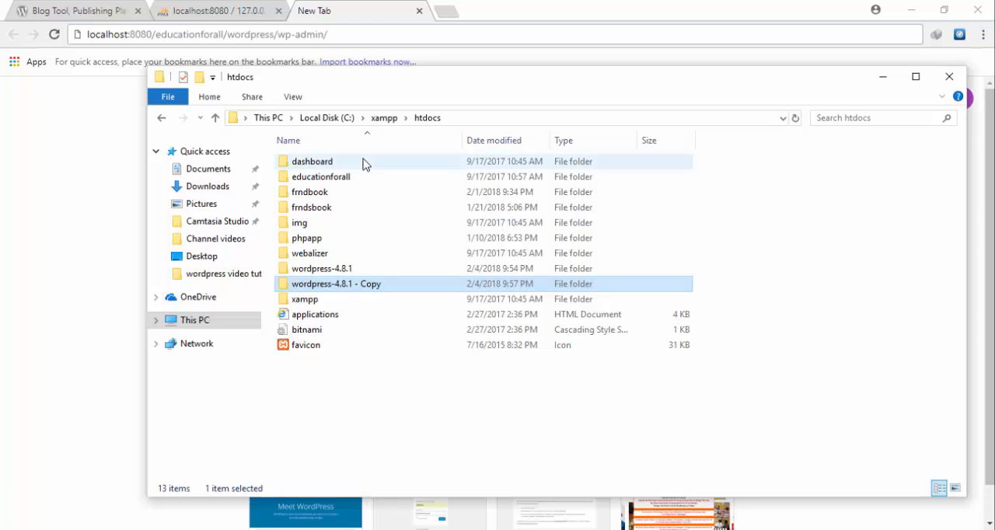
pyautogui.rightClick(325, 271)
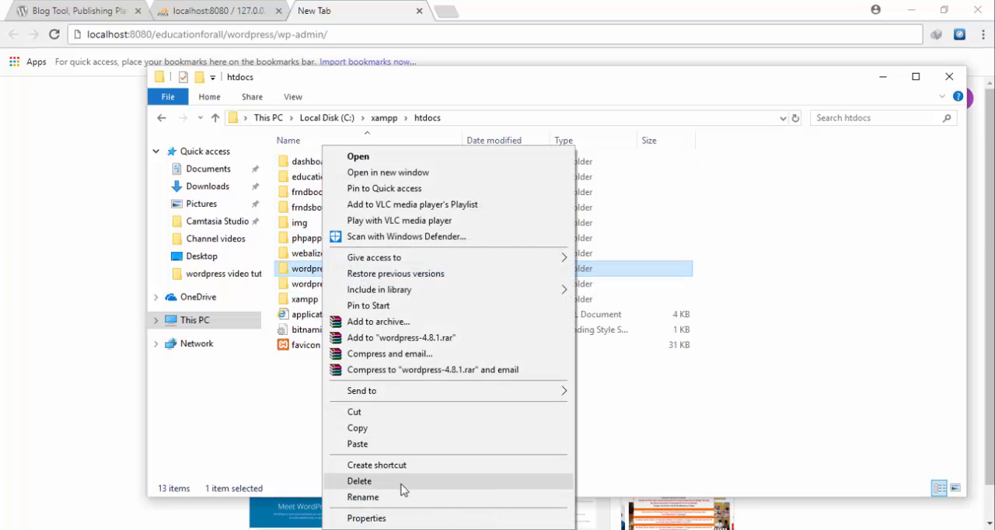
pyautogui.click(402, 497)
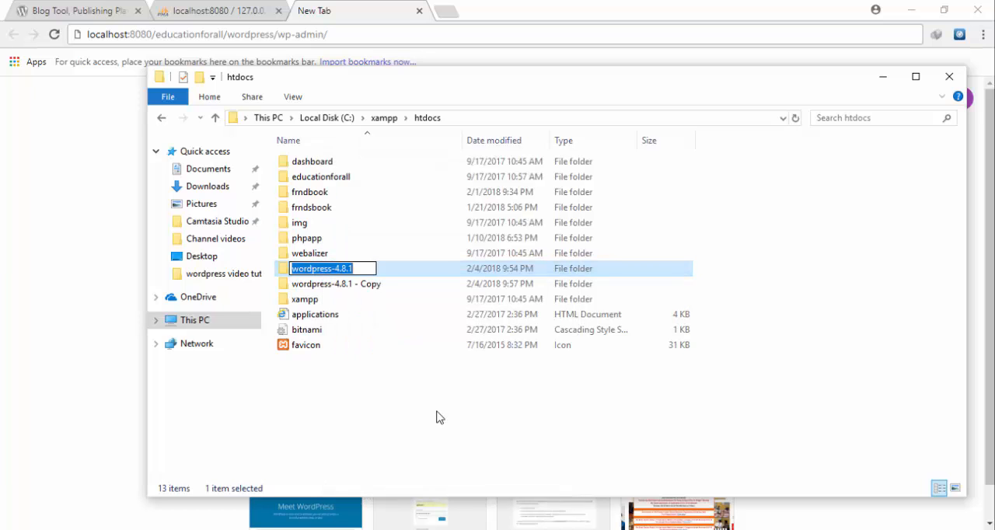
pyautogui.write('ksb')
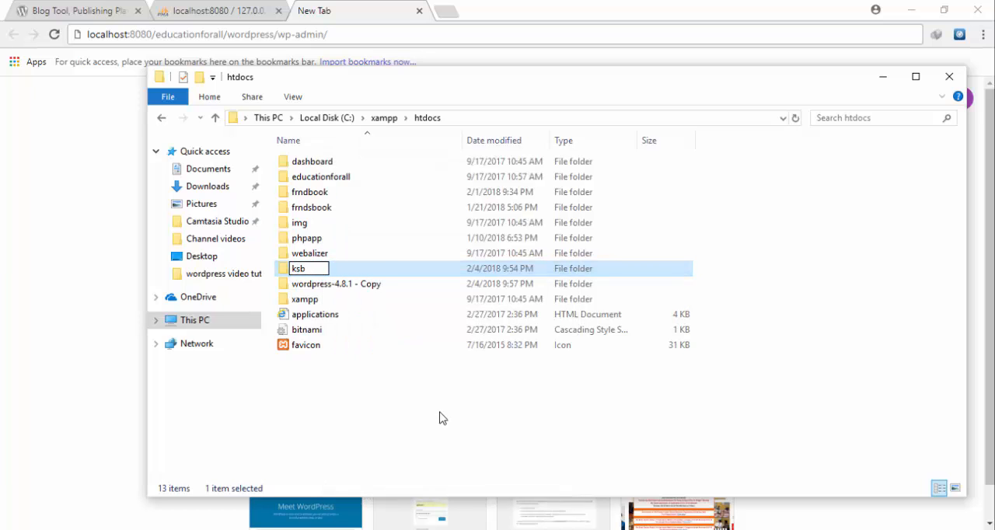
pyautogui.click(416, 360)
# - Rename the wordpress-4.8.1 - Copy folder in htdocs as ksbook
pyautogui.click(368, 292)
pyautogui.rightClick(368, 291)
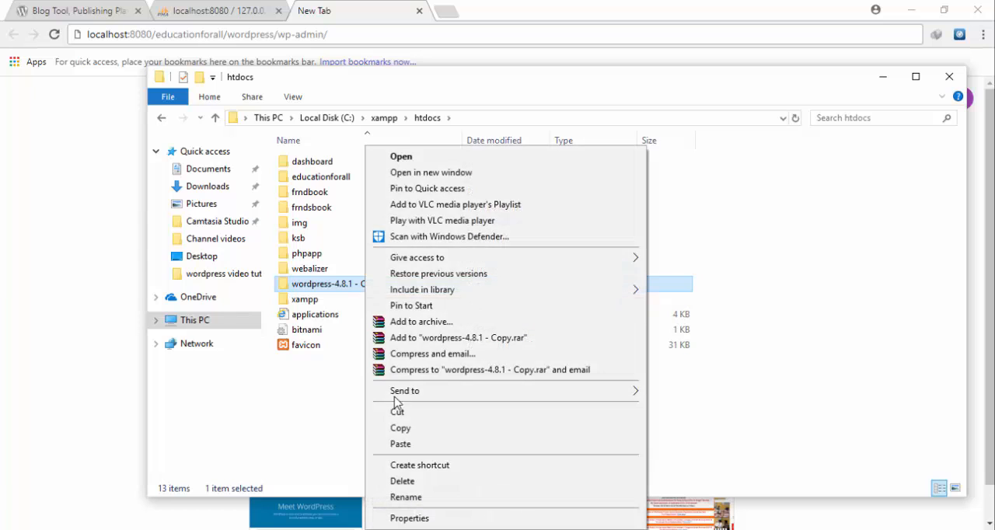
pyautogui.click(423, 498)
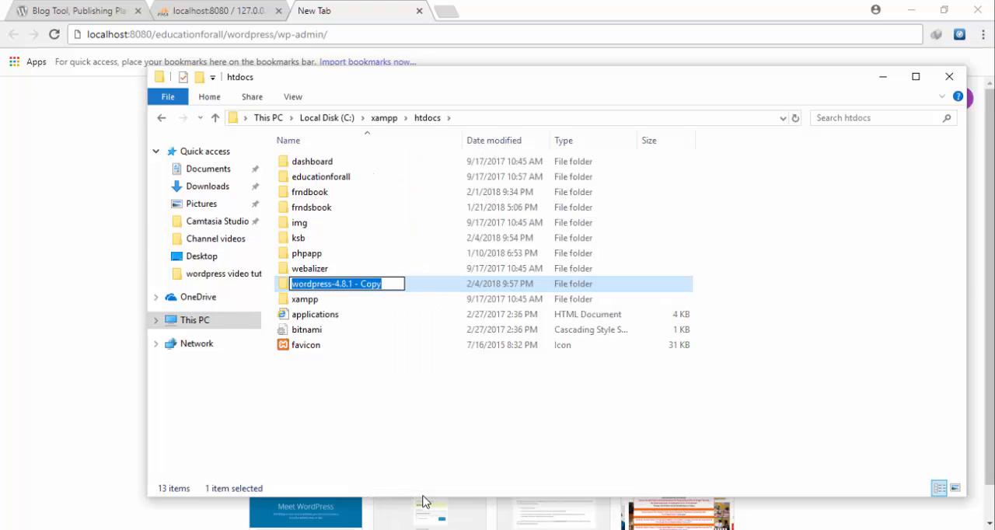
pyautogui.write('ksbook')
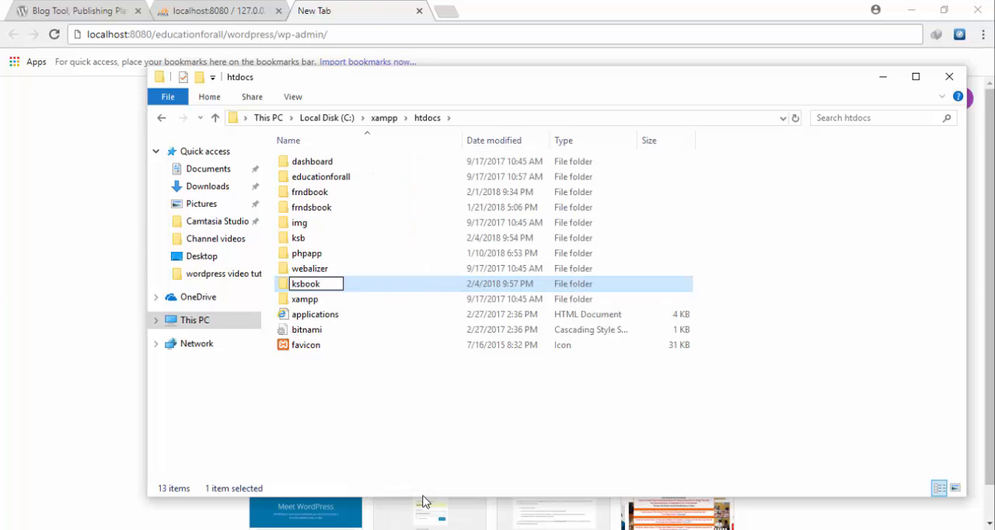
pyautogui.press('Return')
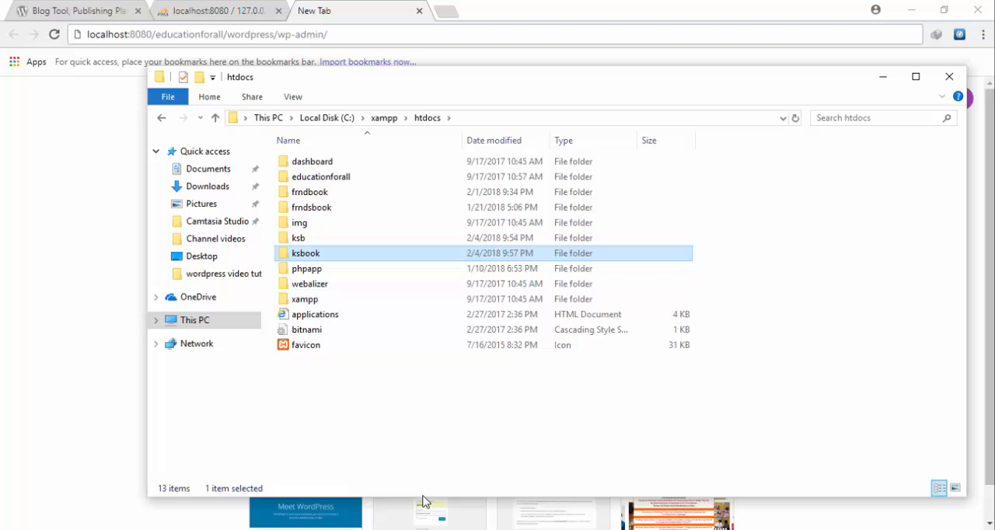
# - Switch back to Chrome and load localhost:8080/ksb/wordpress/wp-admin in the new tab
pyautogui.click(341, 35)
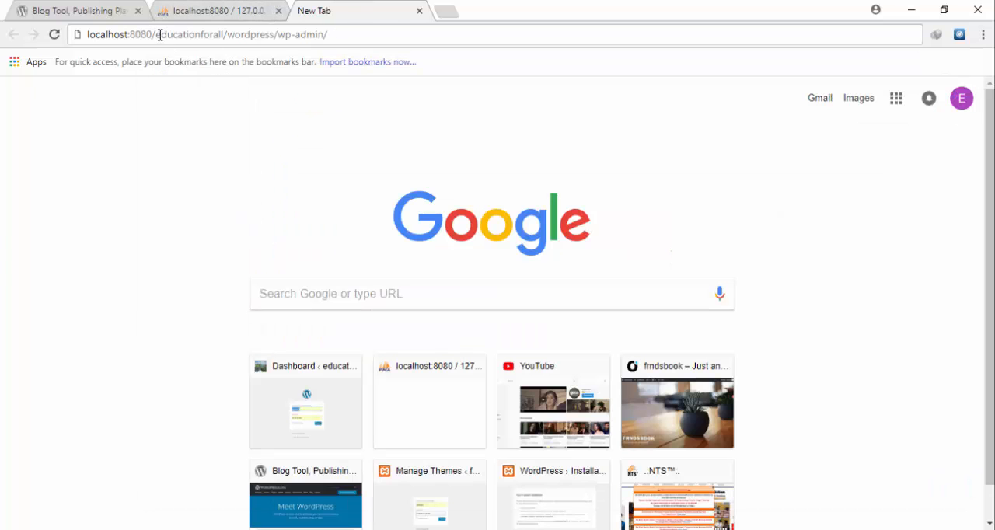
pyautogui.moveTo(160, 35); pyautogui.dragTo(367, 45)
pyautogui.press('BackSpace')
pyautogui.press('BackSpace')
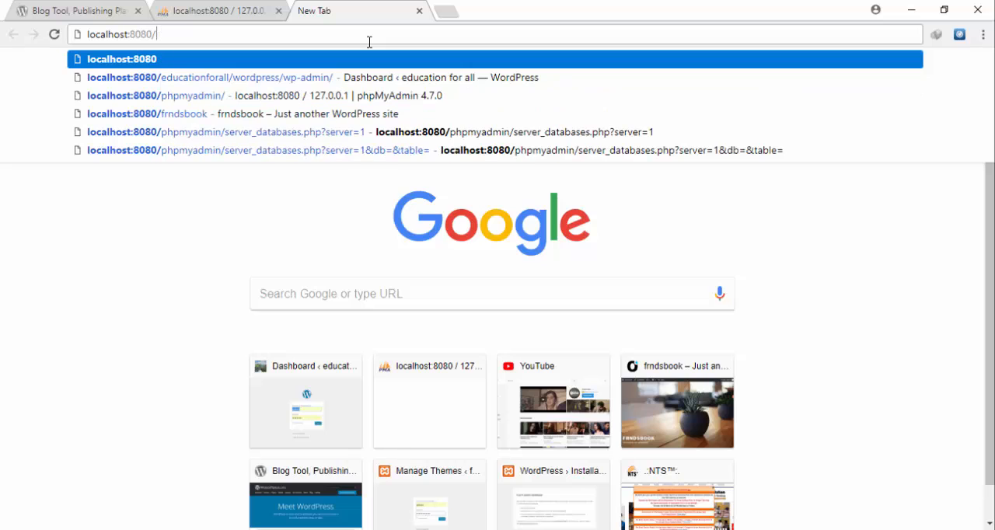
pyautogui.write('ksb/')
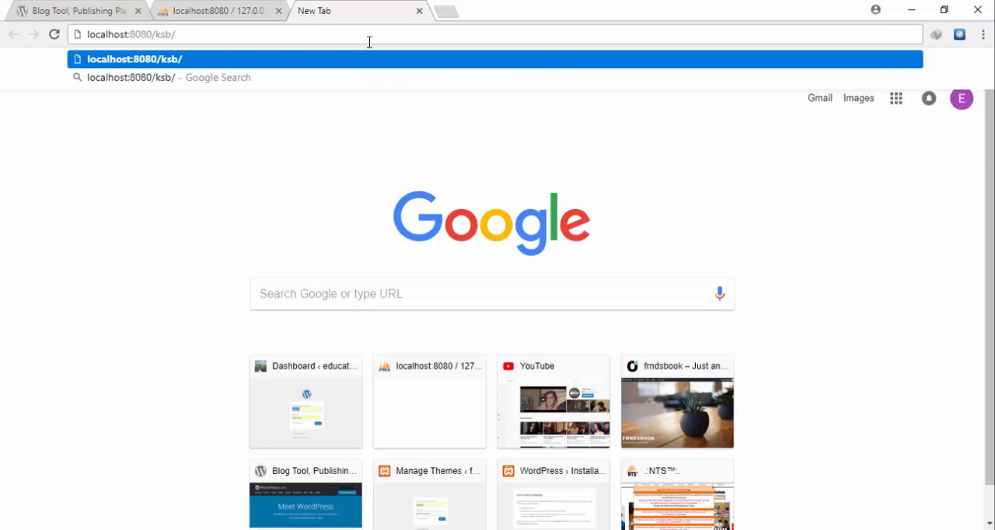
pyautogui.write('worpres')
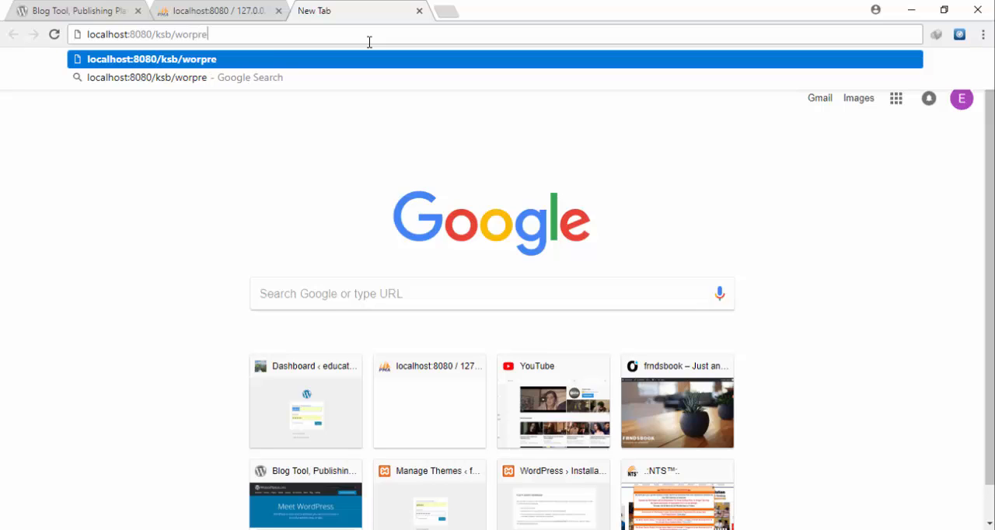
pyautogui.press('BackSpace')
pyautogui.press('BackSpace')
pyautogui.press('BackSpace')
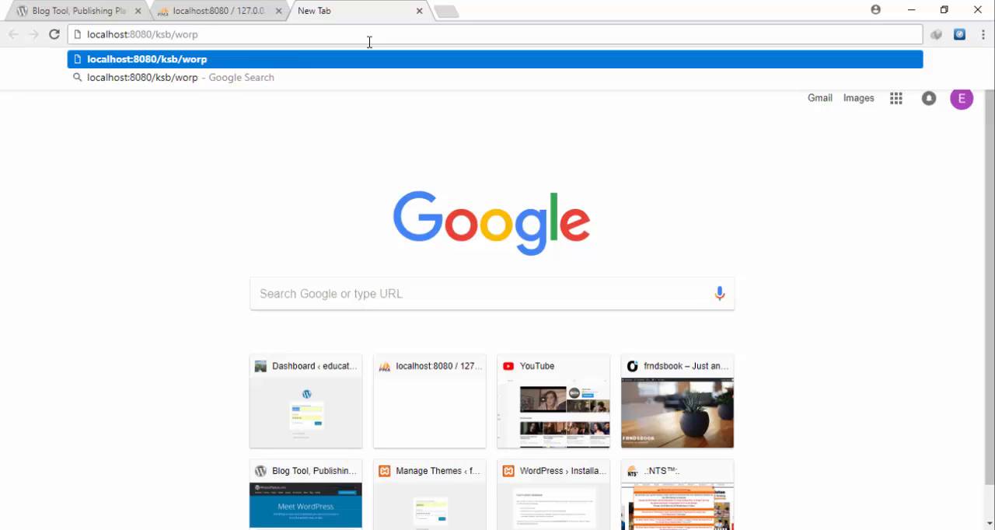
pyautogui.press('BackSpace')
pyautogui.write('dp')
pyautogui.press('BackSpace')
pyautogui.write('press')
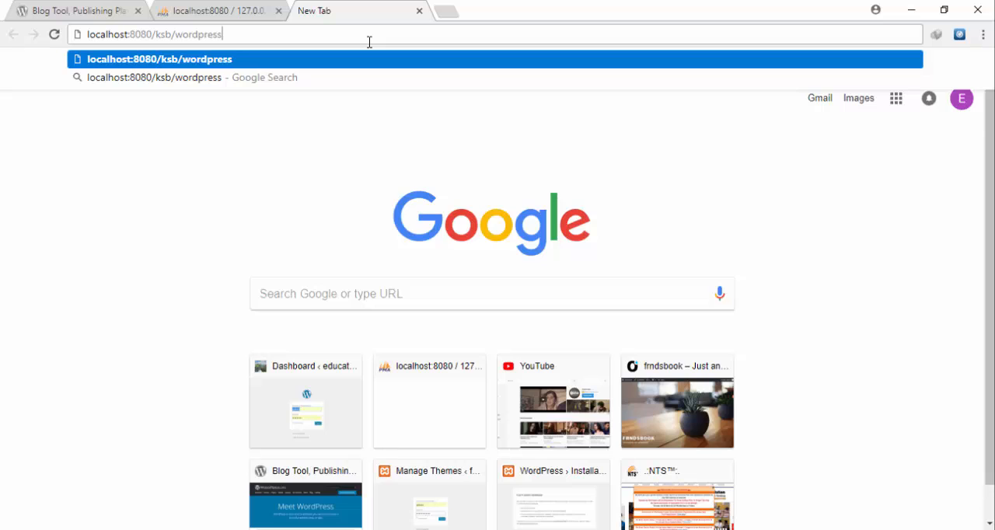
pyautogui.write('/wp')
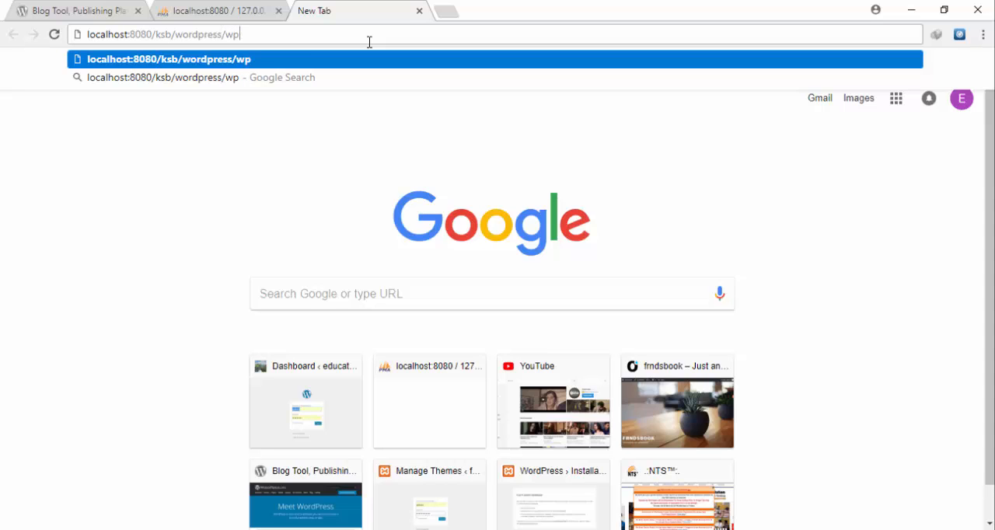
pyautogui.write('-admin')
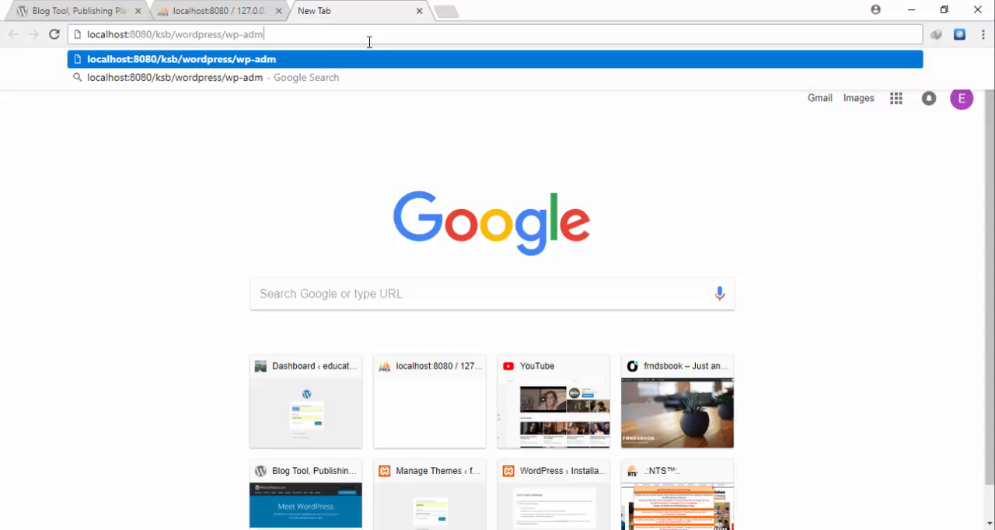
pyautogui.press('Return')
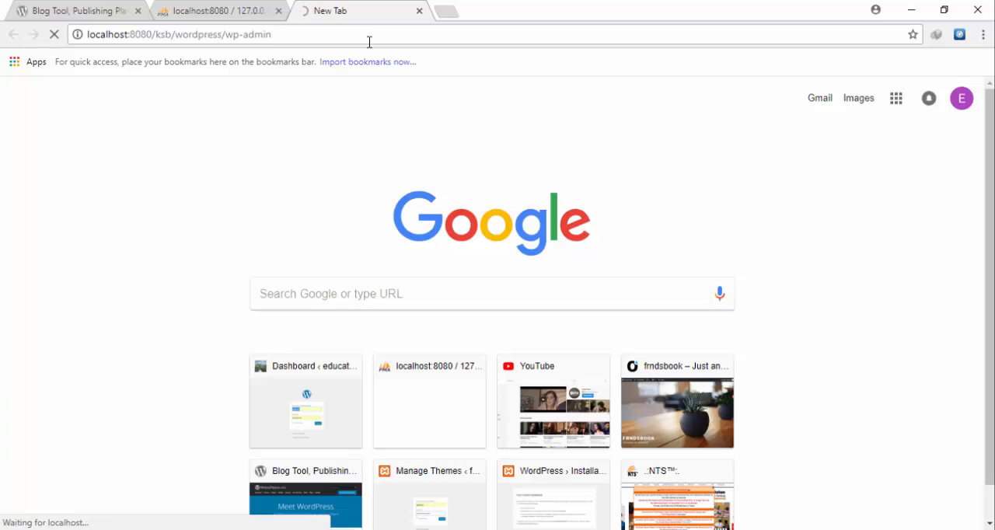
# - Copy the ksb site's address into another new tab and change it to localhost:8080/ksbook/wordpress/wp-admin
pyautogui.click(450, 11)
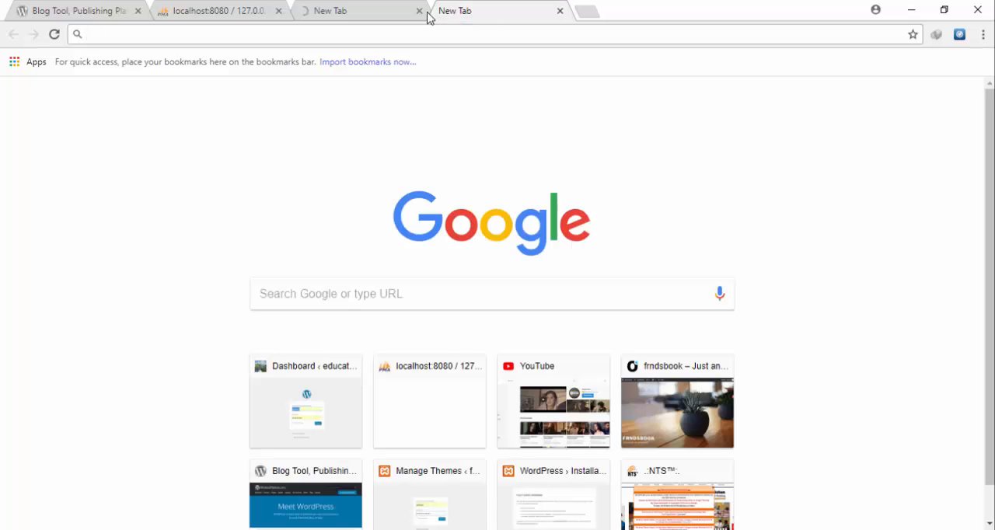
pyautogui.click(381, 11)
pyautogui.click(381, 32)
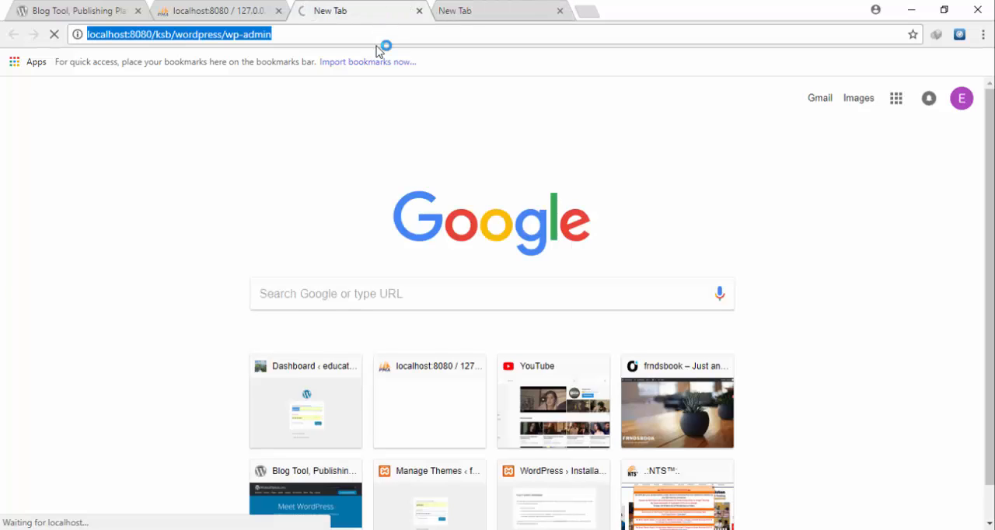
pyautogui.click(457, 9)
pyautogui.hotkey('ctrl', 'v')
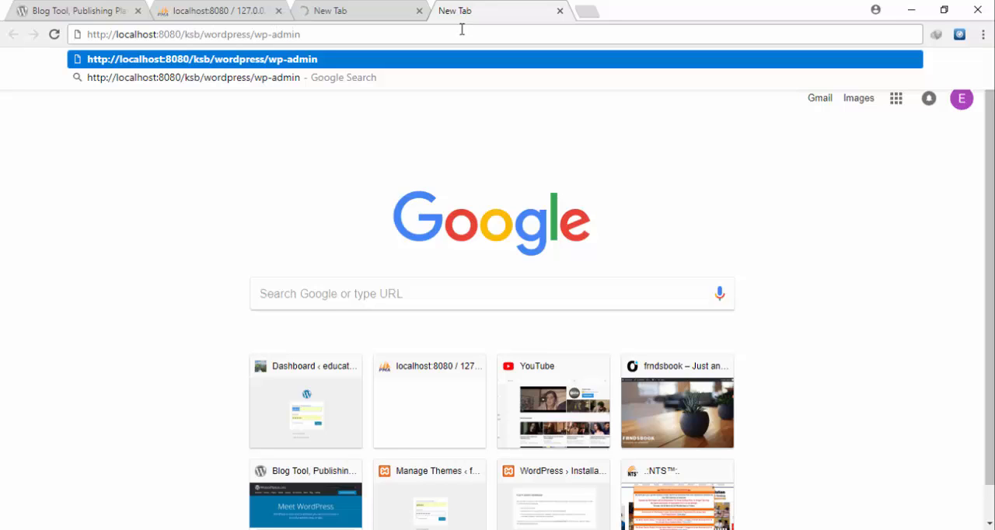
pyautogui.write('ook')
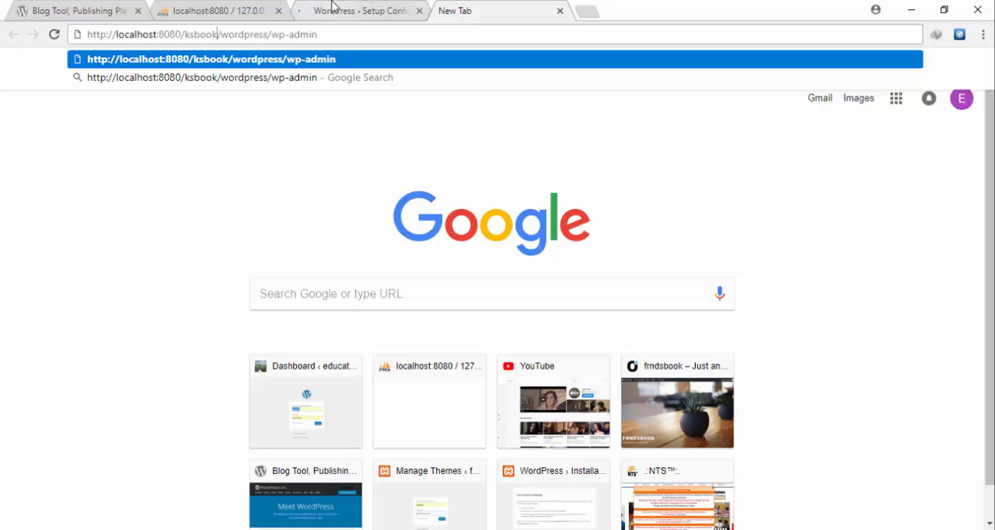
# - Return to the ksb site's WordPress setup, accept English (United States), and proceed to the database connection form
pyautogui.click(328, 8)
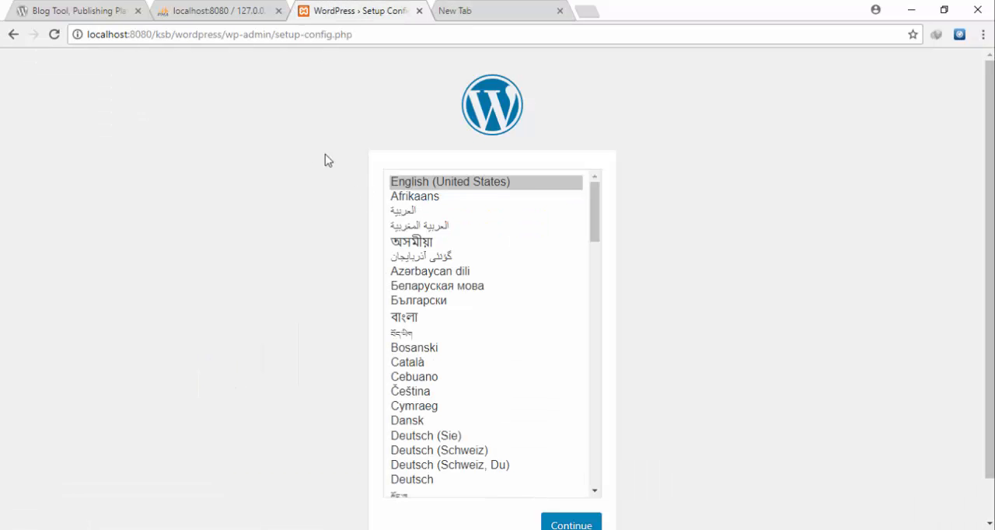
pyautogui.moveTo(990, 226); pyautogui.dragTo(990, 268)
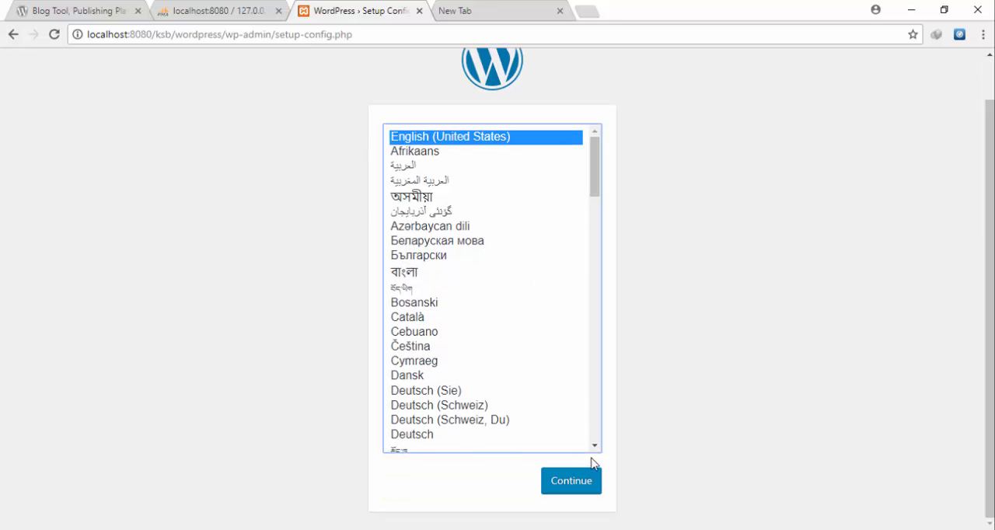
pyautogui.click(561, 484)
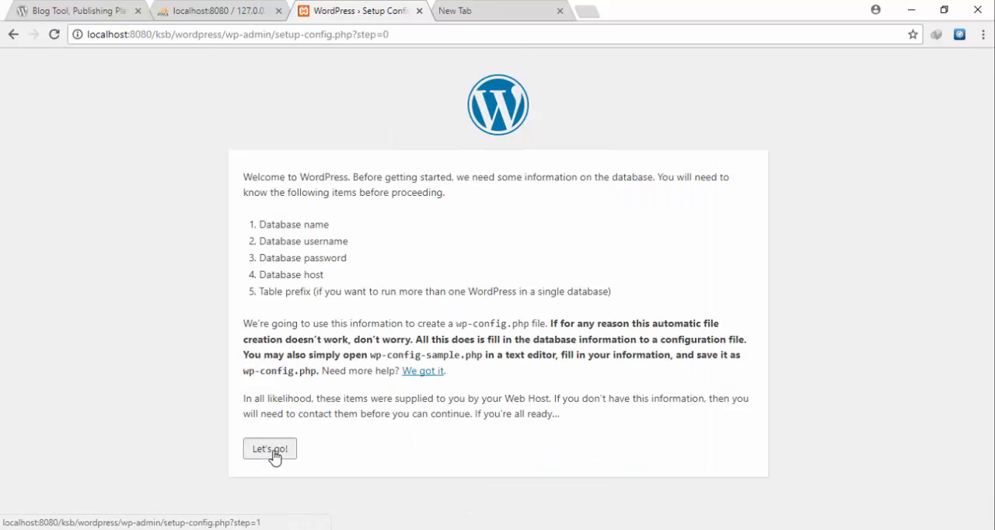
pyautogui.click(272, 451)
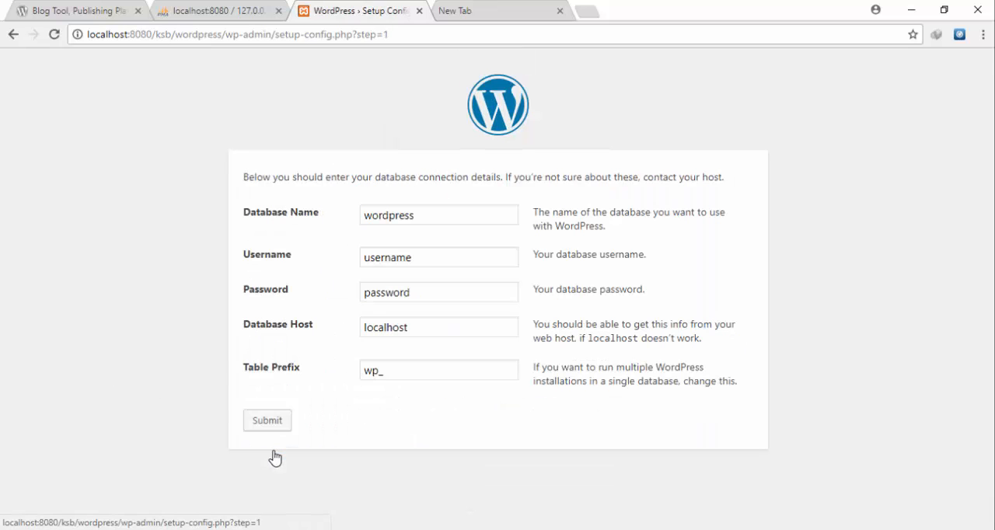
# - Connect the site to the database ksb with username root and an empty password, submit the details, and run the installation
pyautogui.doubleClick(423, 224)
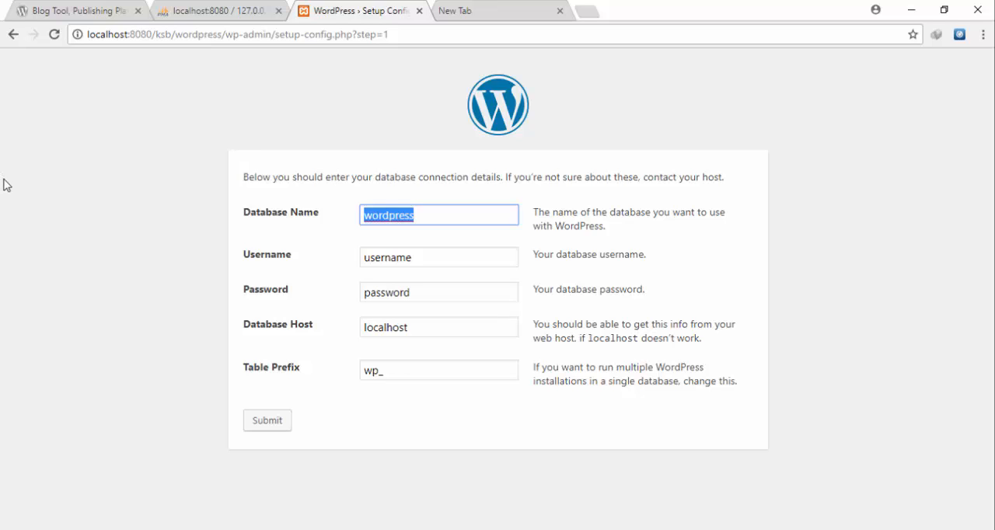
pyautogui.write('ksb')
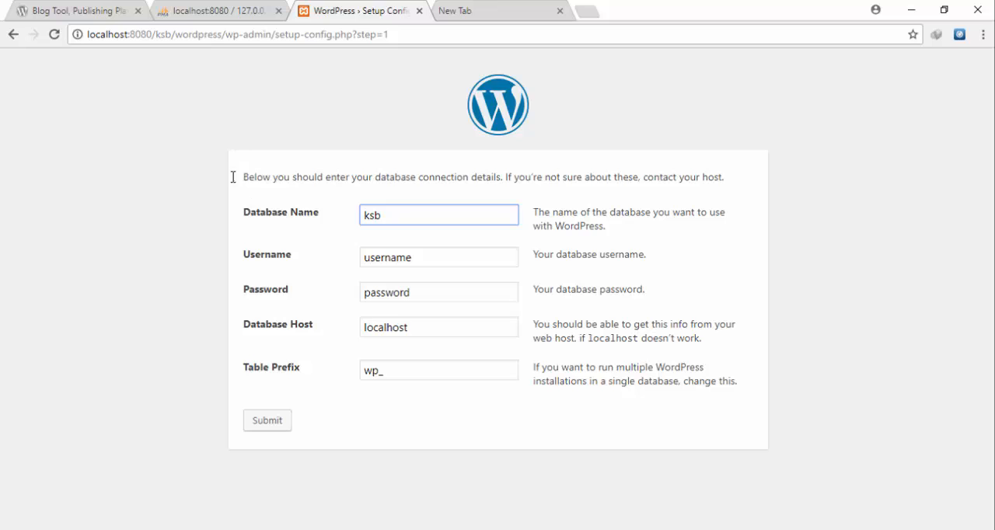
pyautogui.doubleClick(435, 259)
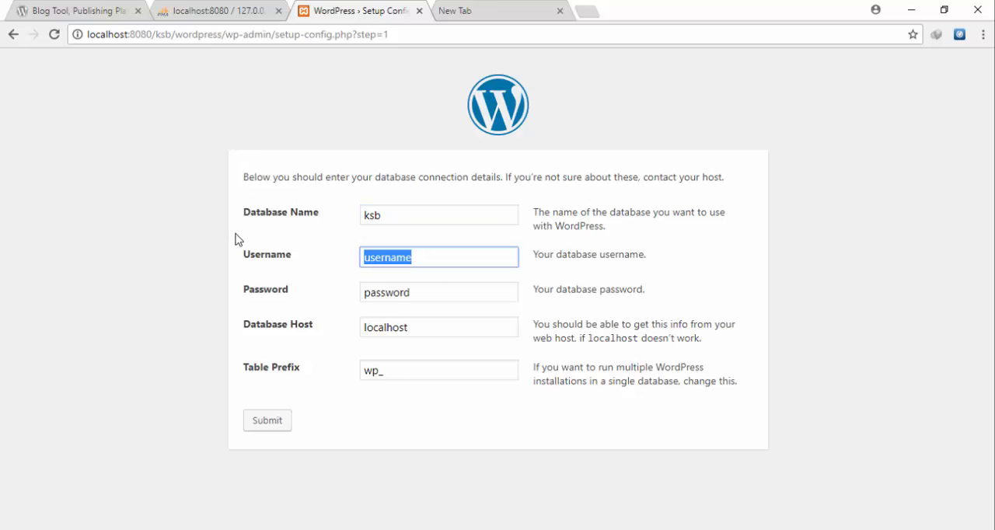
pyautogui.write('root')
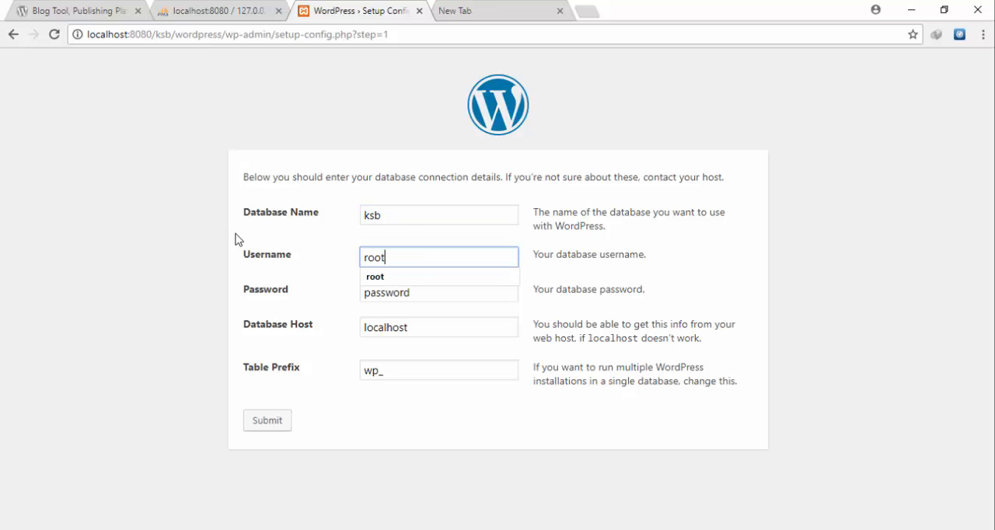
pyautogui.doubleClick(480, 295)
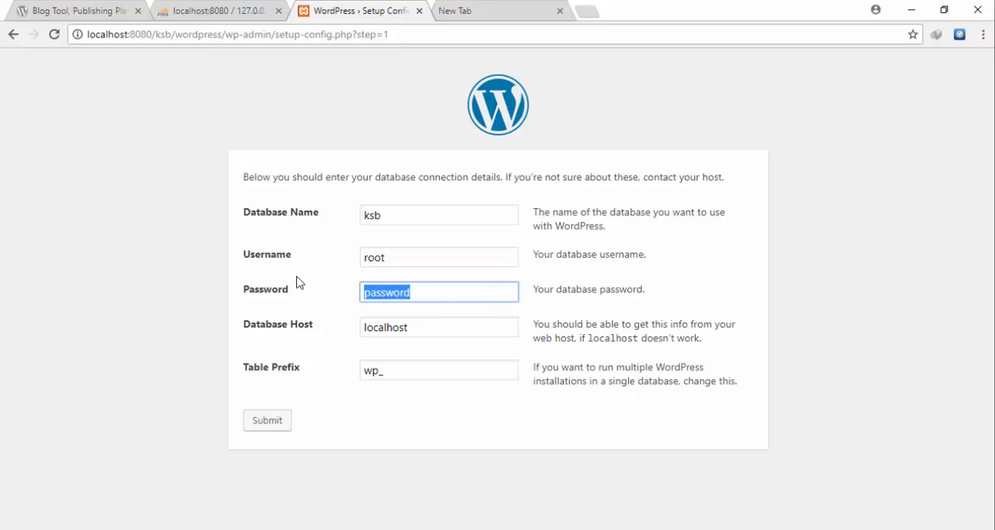
pyautogui.press('BackSpace')
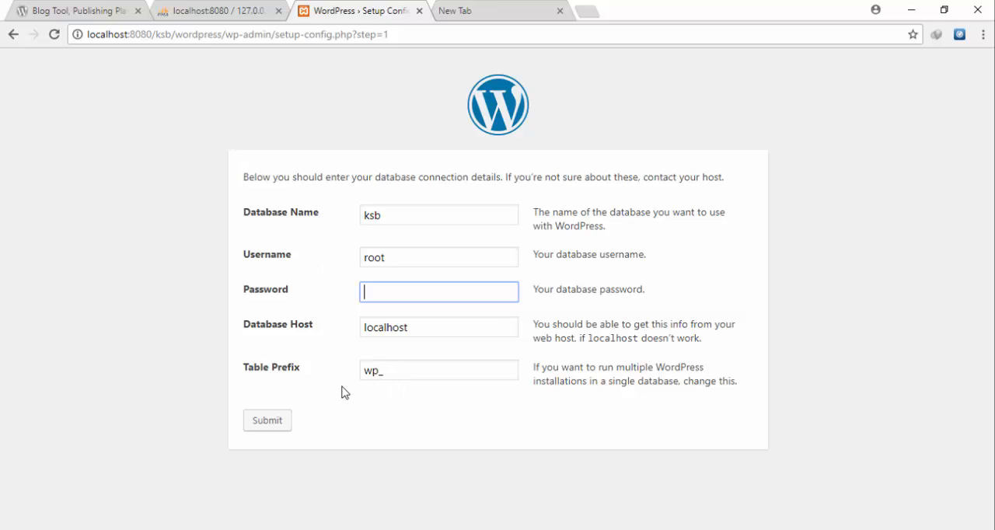
pyautogui.click(287, 423)
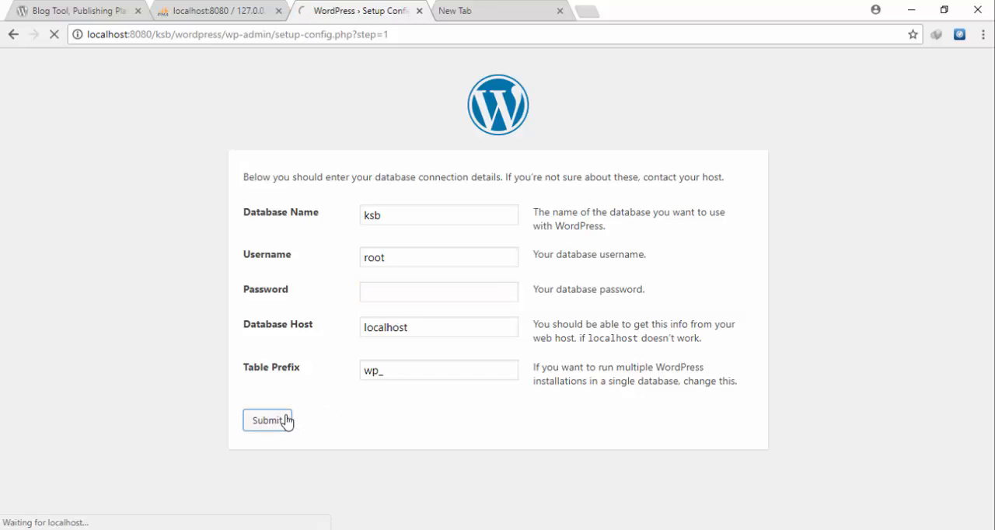
pyautogui.click(285, 230)
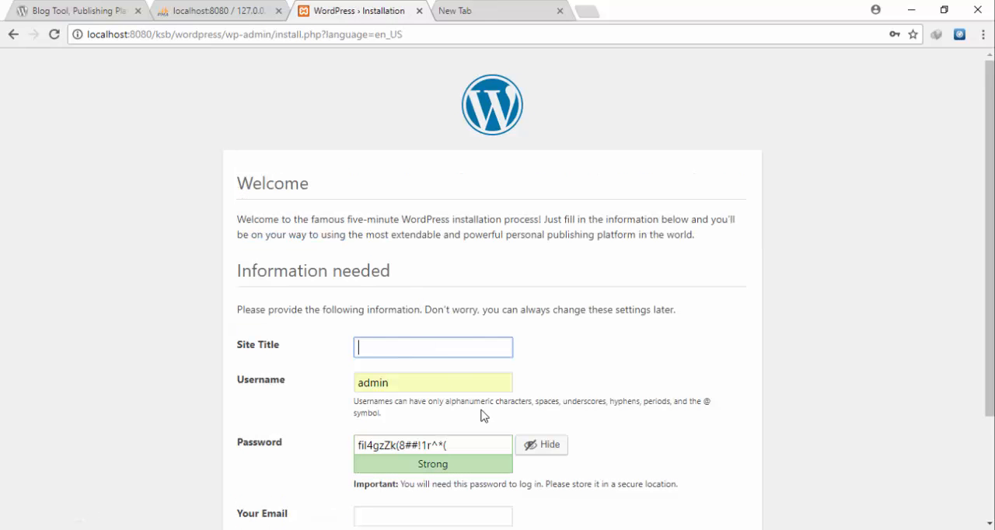
# - Title the site ksb and replace the generated password with a custom account password
pyautogui.write('ksb')
pyautogui.click(480, 441)
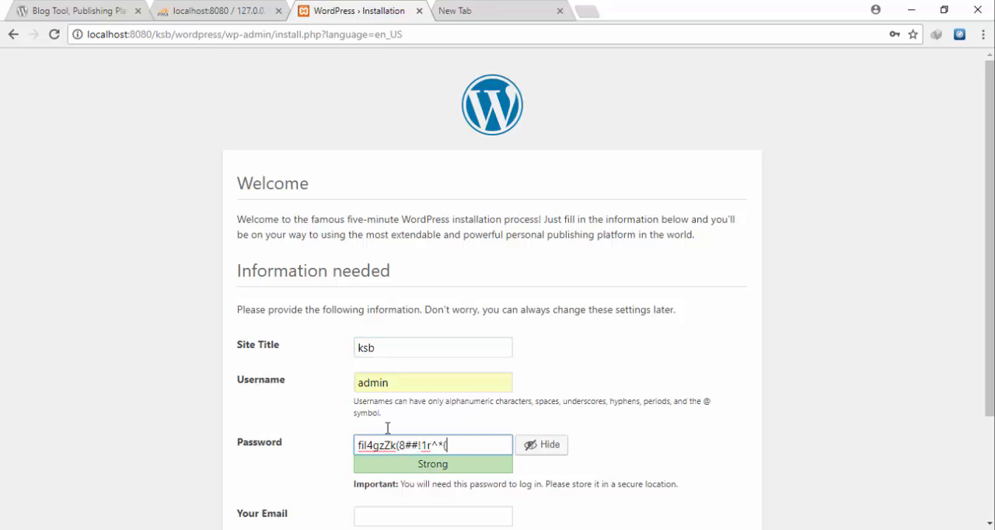
pyautogui.hotkey('ctrl', 'a')
pyautogui.click(548, 446)
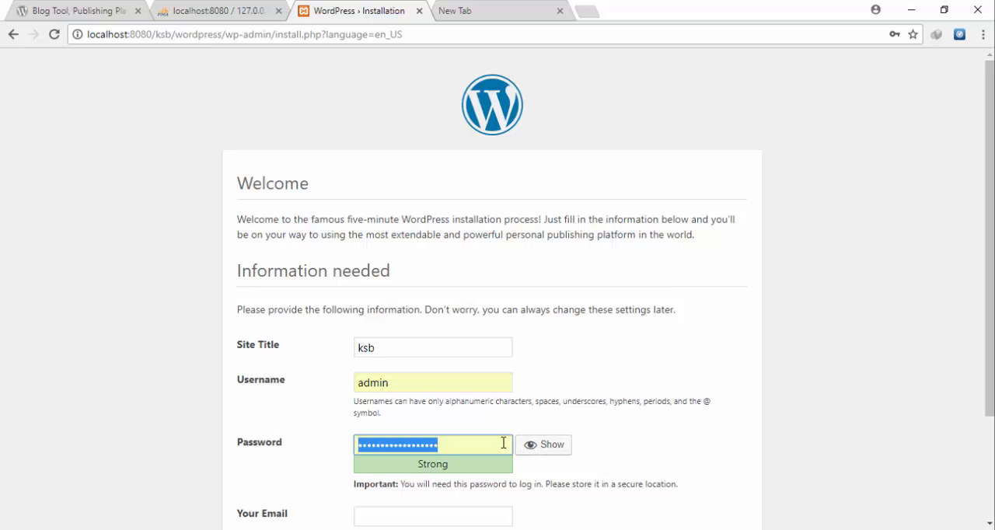
pyautogui.write('••')
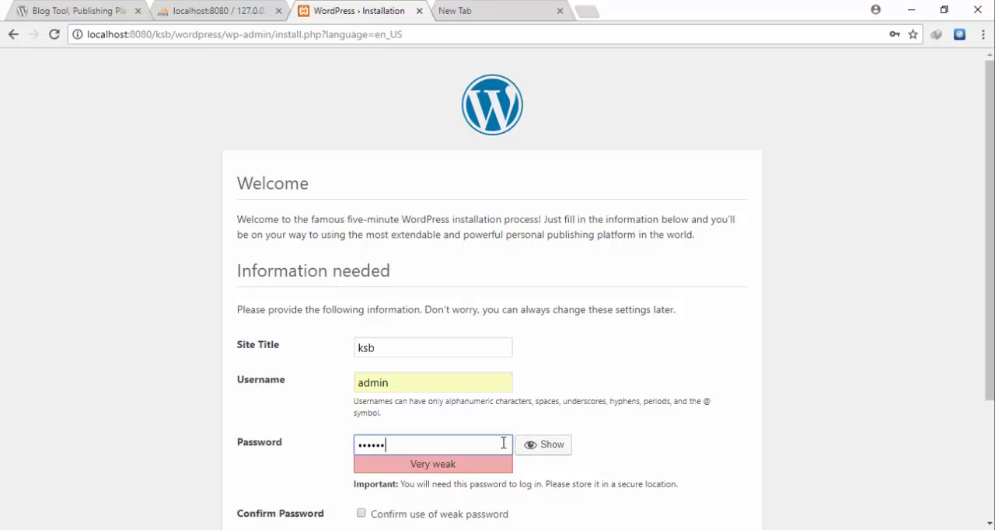
pyautogui.write('•••••••••')
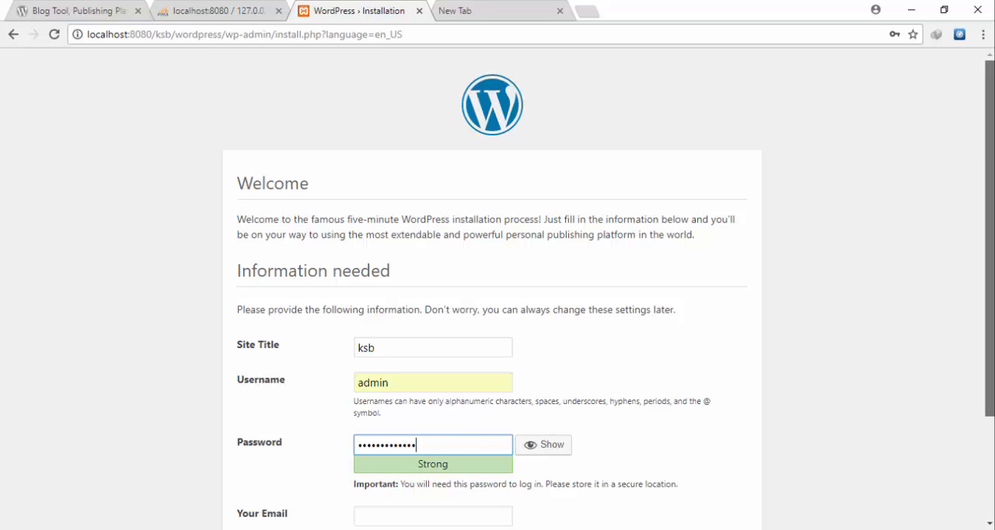
pyautogui.moveTo(989, 384); pyautogui.dragTo(990, 486)
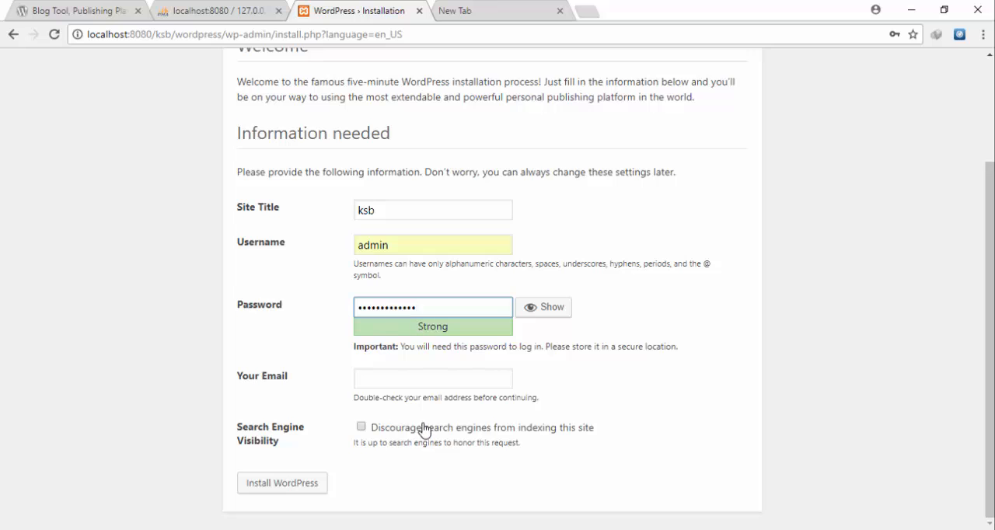
pyautogui.press('BackSpace')
pyautogui.press('BackSpace')
pyautogui.press('BackSpace')
pyautogui.press('BackSpace')
pyautogui.press('BackSpace')
pyautogui.press('BackSpace')
pyautogui.press('BackSpace')
pyautogui.press('BackSpace')
pyautogui.press('BackSpace')
pyautogui.press('BackSpace')
pyautogui.press('BackSpace')
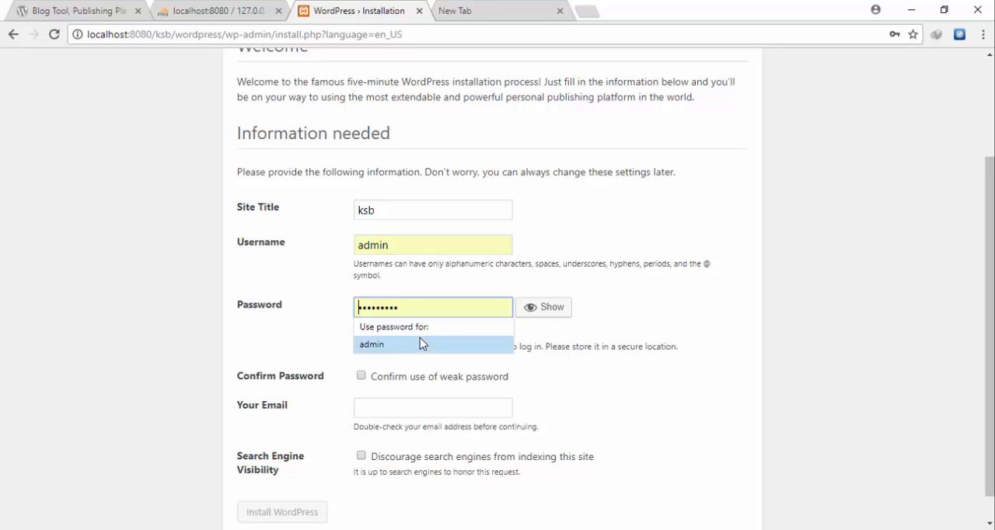
pyautogui.click(419, 343)
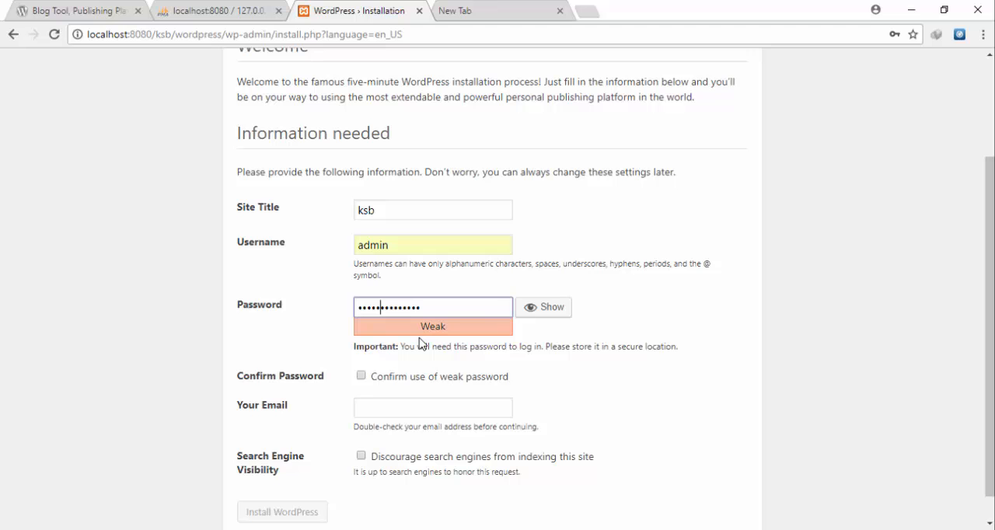
pyautogui.hotkey('ctrl', 's')
pyautogui.press('Escape')
# - Re-enter the admin account password from scratch and submit the WordPress installation form
pyautogui.hotkey('ctrl', 'a')
pyautogui.write('admin')
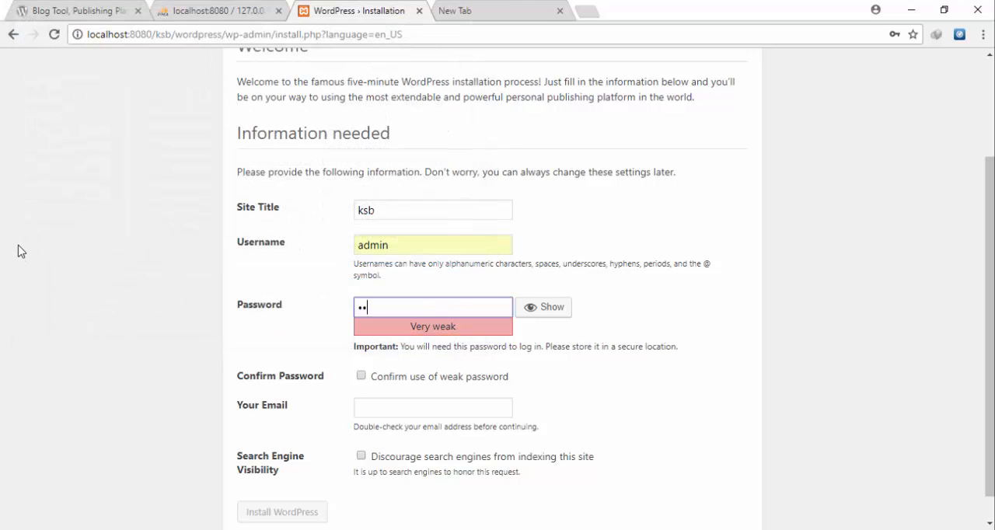
pyautogui.write('@123')
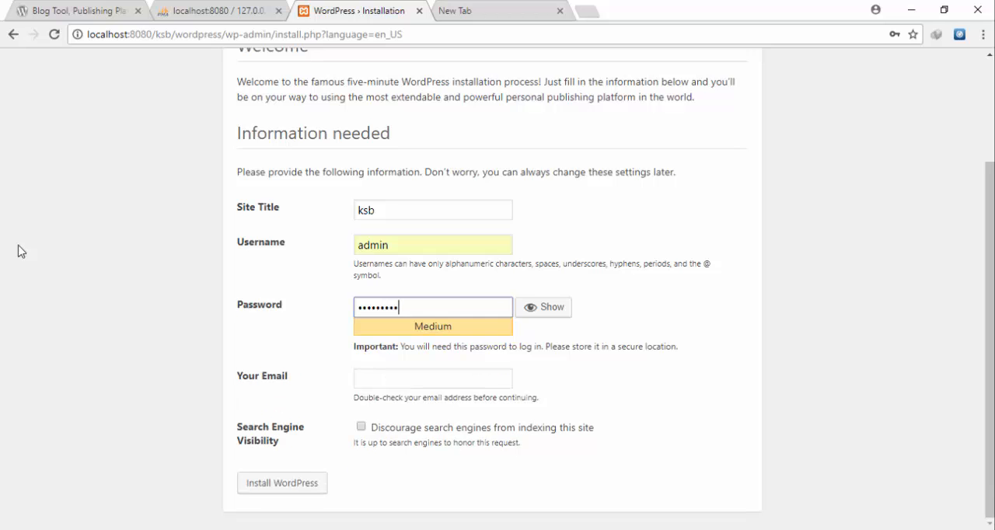
pyautogui.write('5')
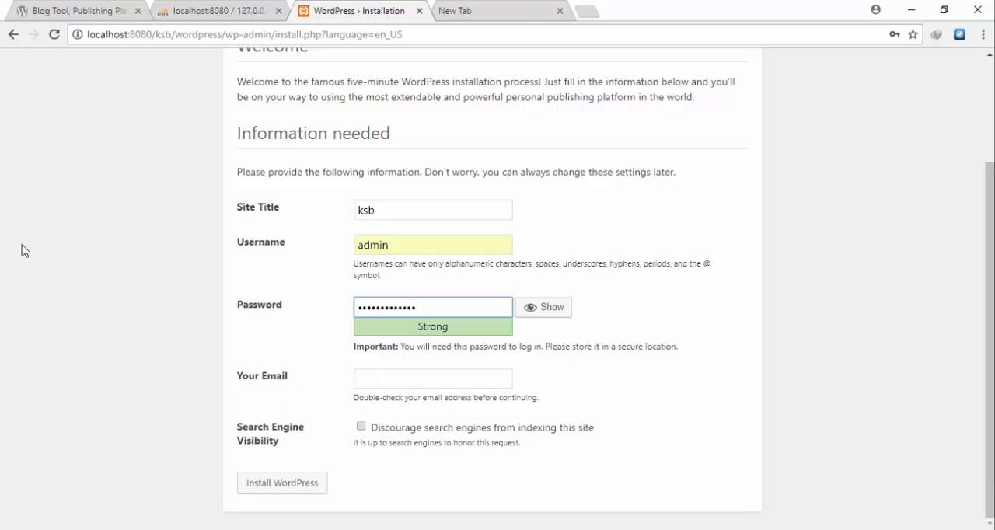
pyautogui.click(293, 486)
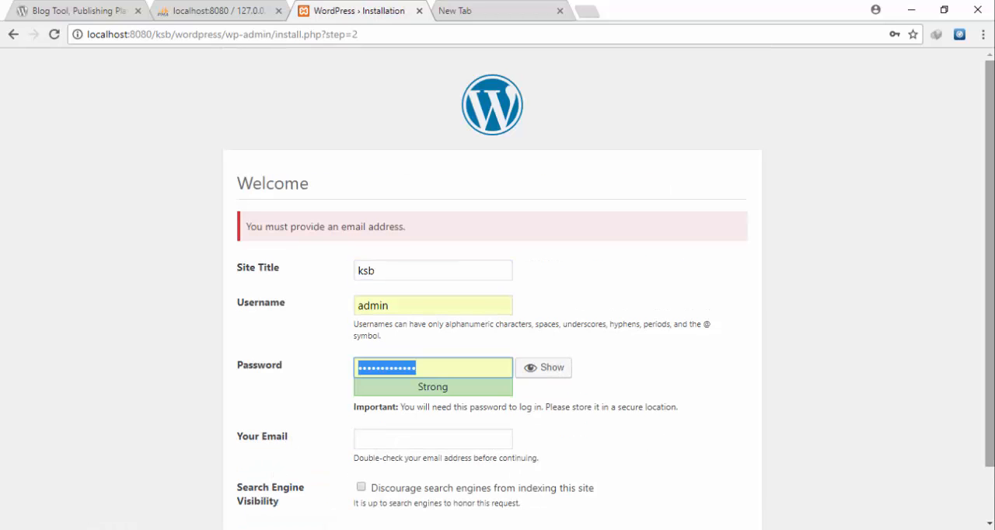
# - Fill in the administrator's e-mail address, correct its domain spelling, and install WordPress for the ksb site
pyautogui.moveTo(989, 342); pyautogui.dragTo(990, 397)
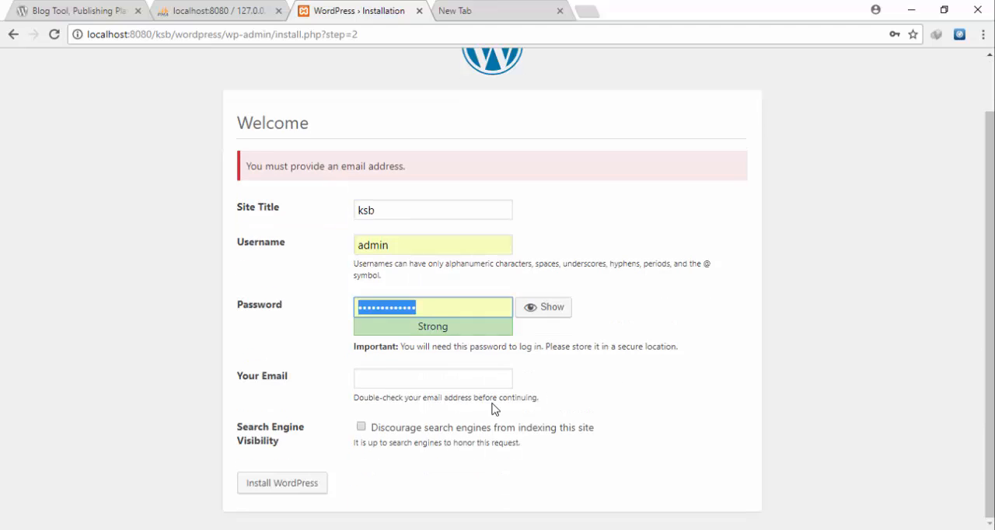
pyautogui.click(475, 379)
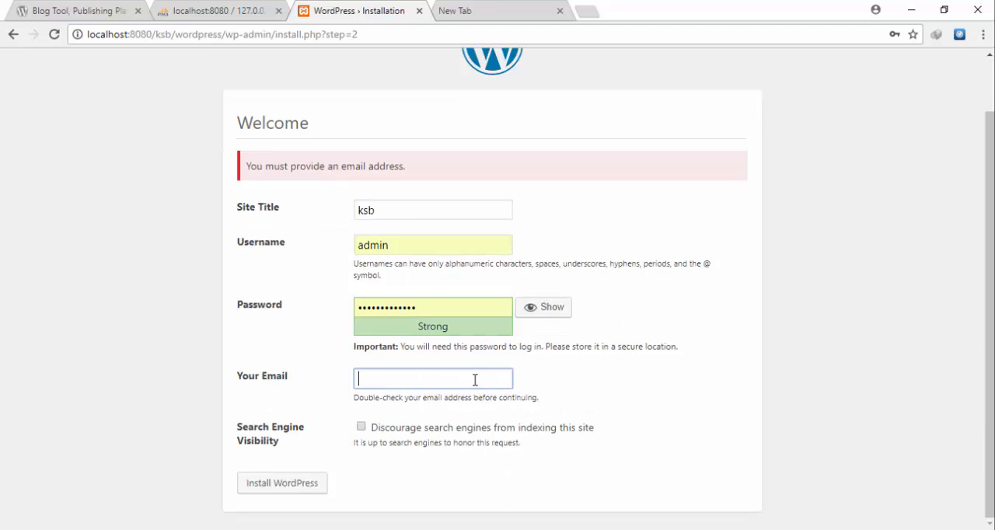
pyautogui.write('abc@gamil.com')
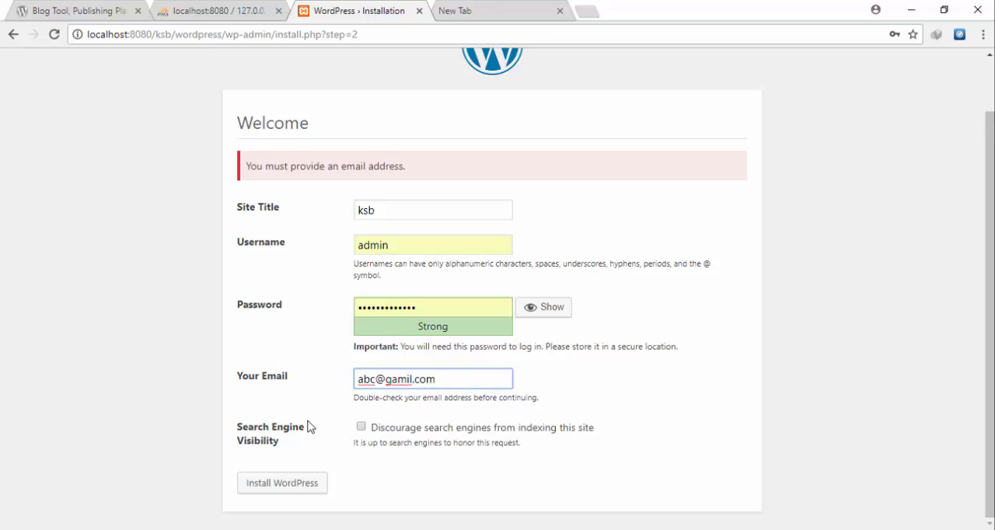
pyautogui.click(400, 385)
pyautogui.press('BackSpace')
pyautogui.write('a')
pyautogui.click(273, 485)
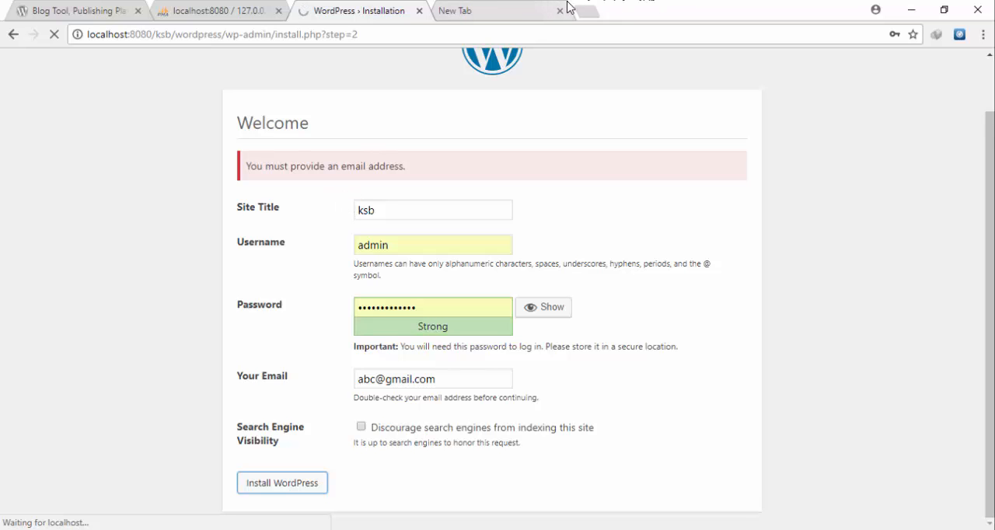
# - Load the ksbook site's admin address, localhost:8080/ksbook/wordpress/wp-admin, in the separate new browser tab
pyautogui.click(498, 15)
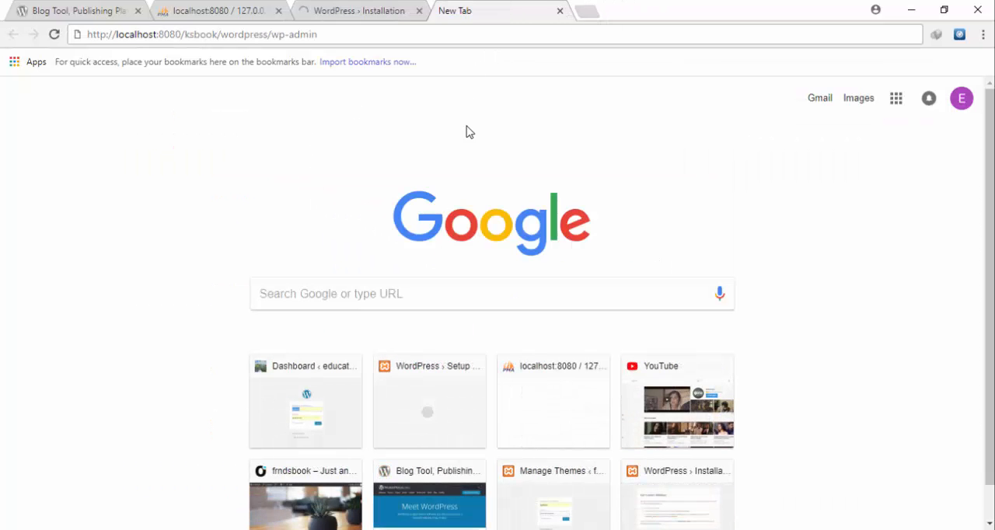
pyautogui.click(272, 34)
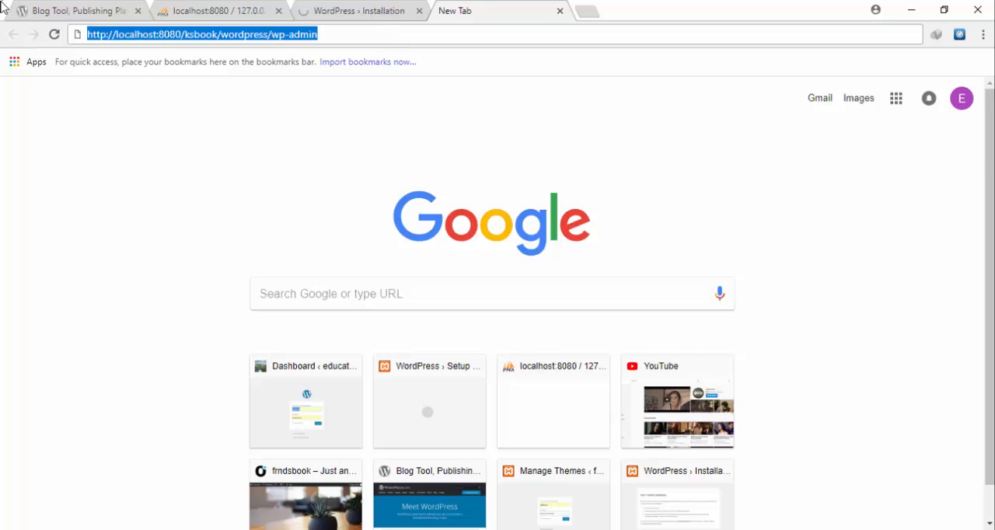
pyautogui.write('loca')
pyautogui.press('BackSpace')
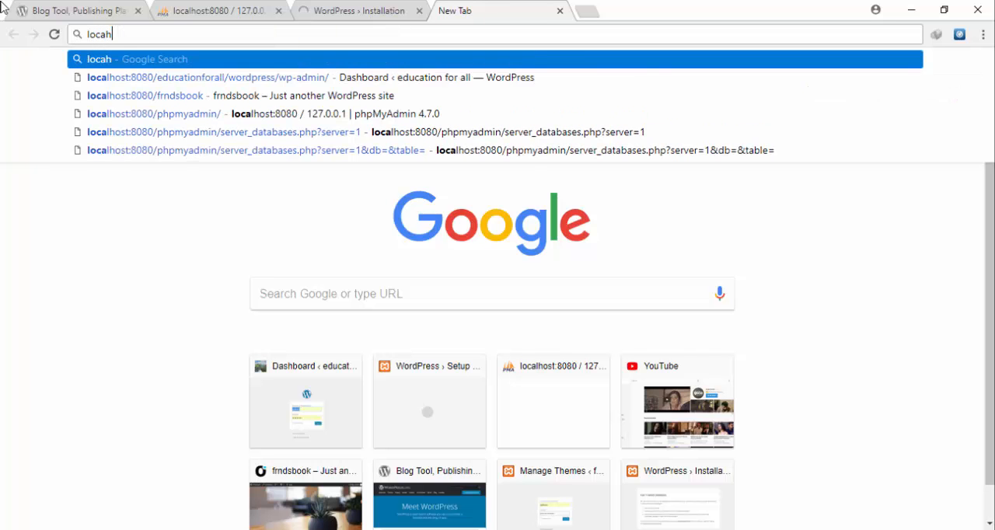
pyautogui.write('lhost')
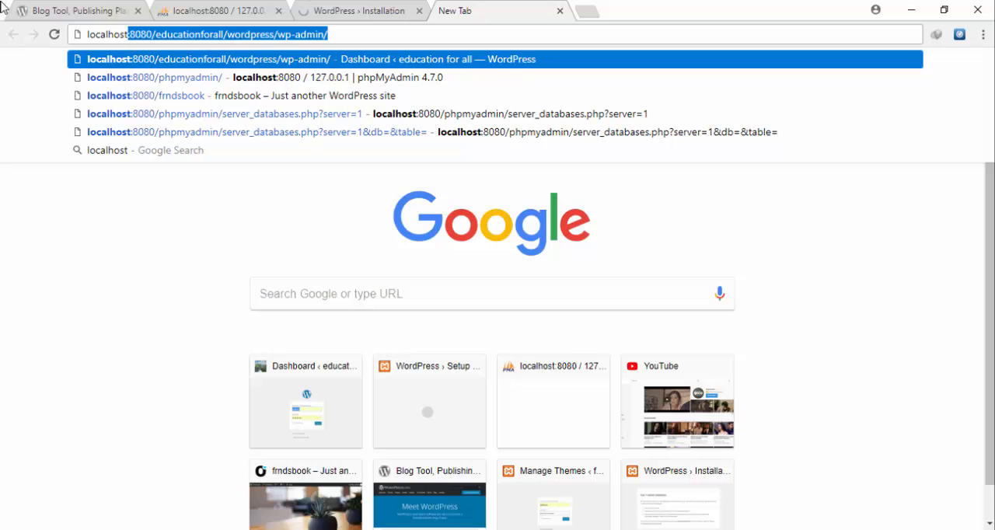
pyautogui.write(':8')
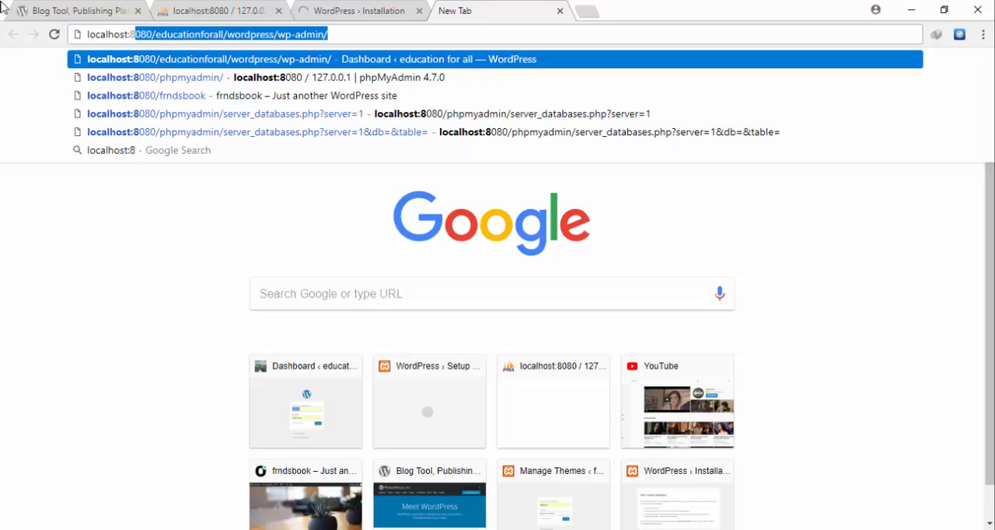
pyautogui.write('-')
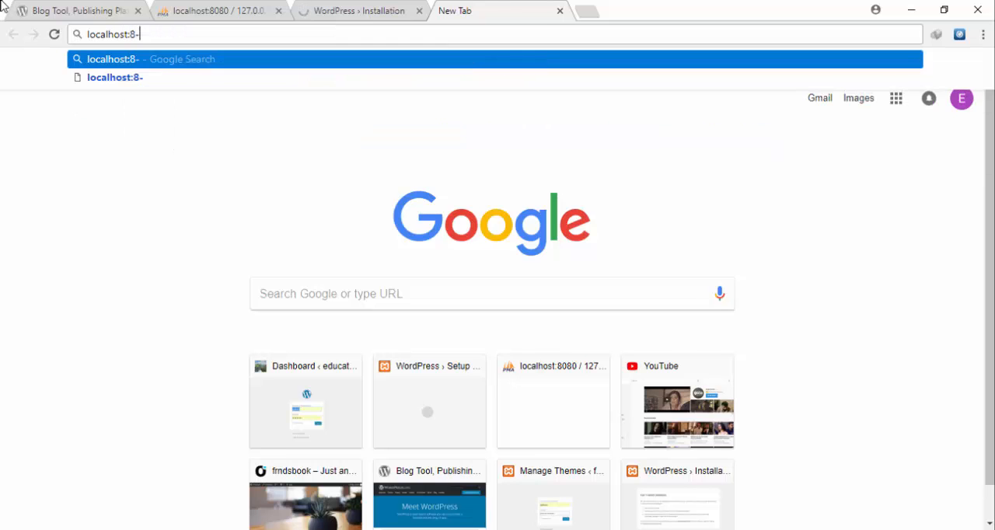
pyautogui.write('-')
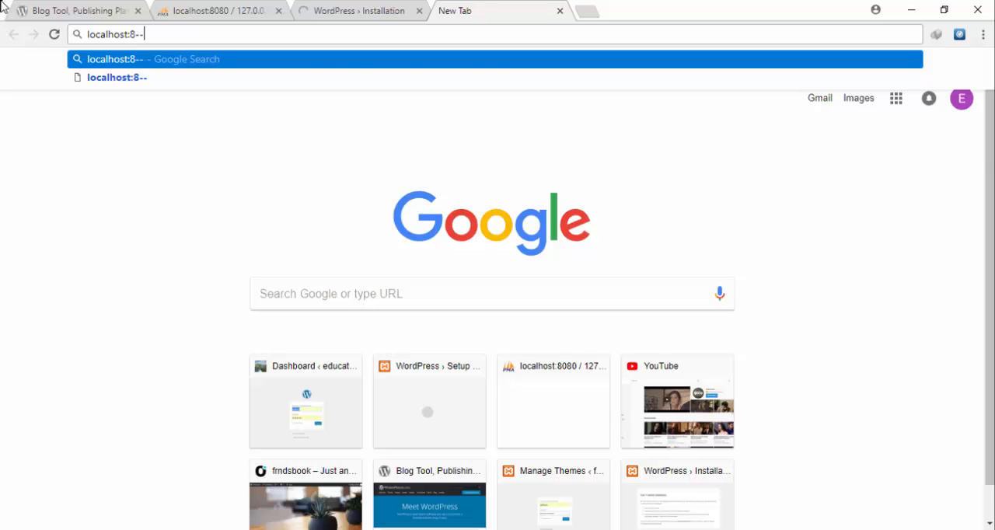
pyautogui.press('BackSpace')
pyautogui.press('BackSpace')
pyautogui.write('080')
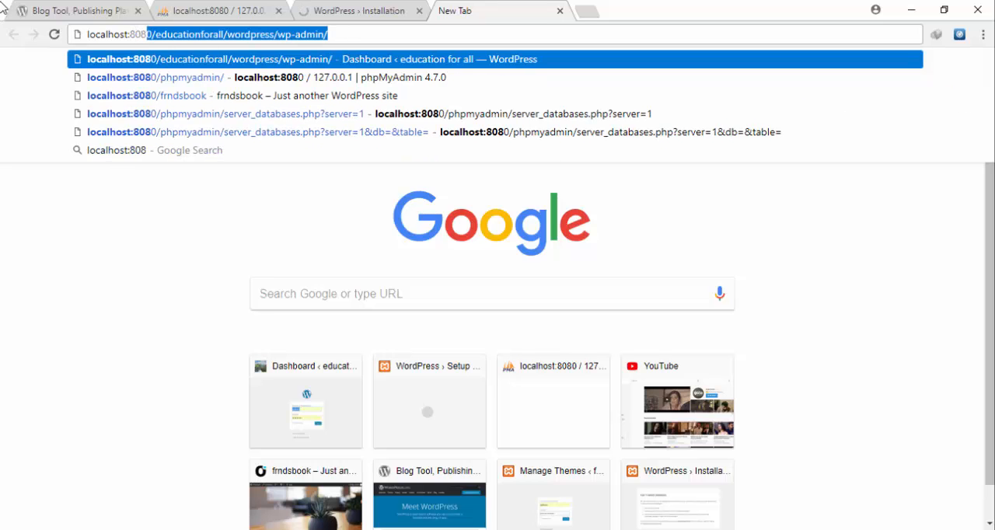
pyautogui.write('/')
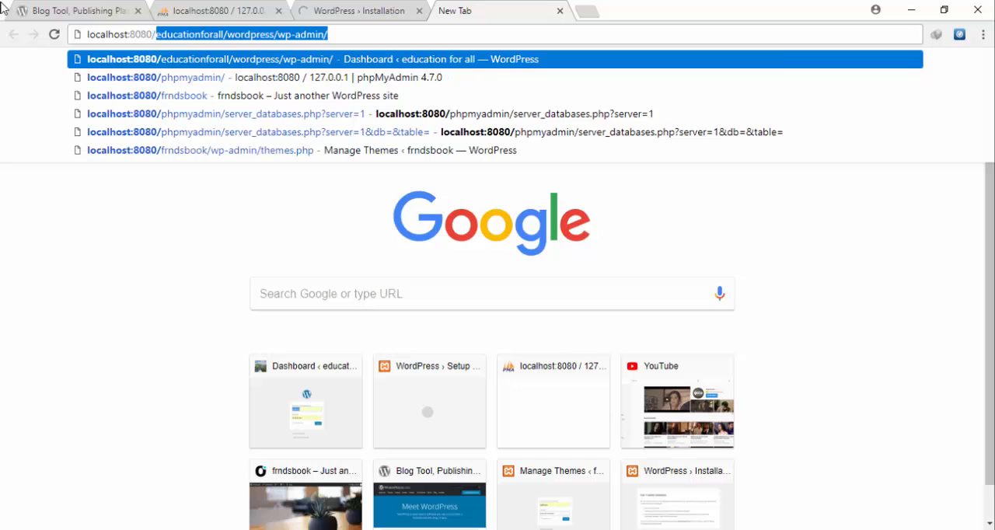
pyautogui.write('ksbo')
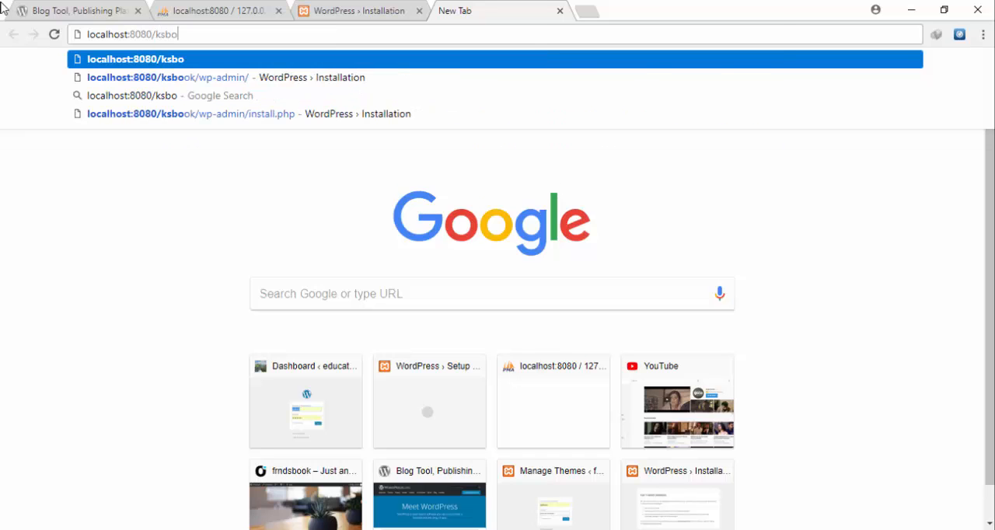
pyautogui.write('ok/w')
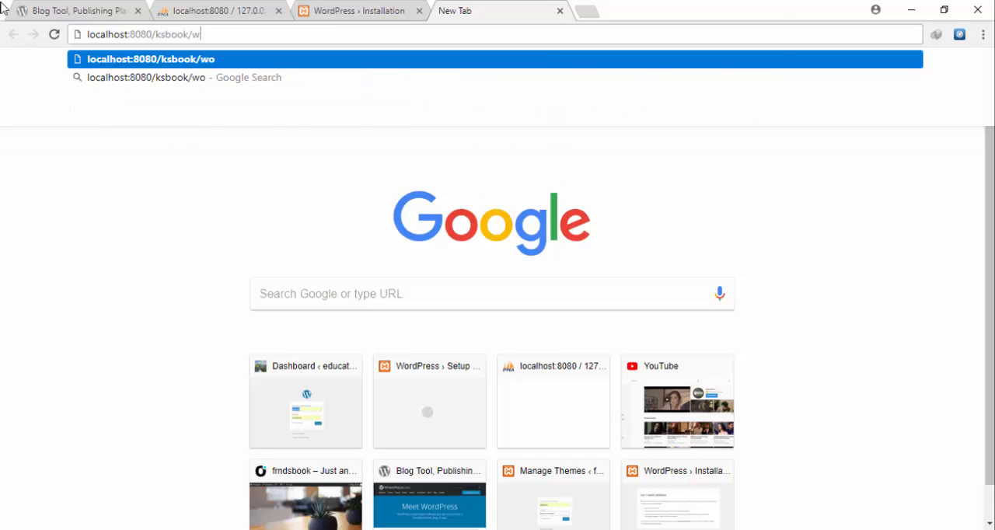
pyautogui.write('ordpress')
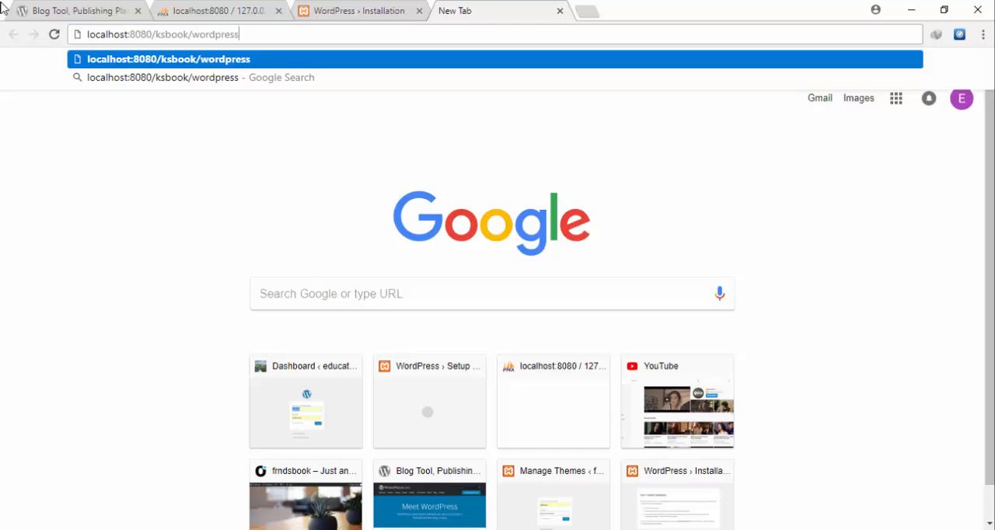
pyautogui.write('/wp')
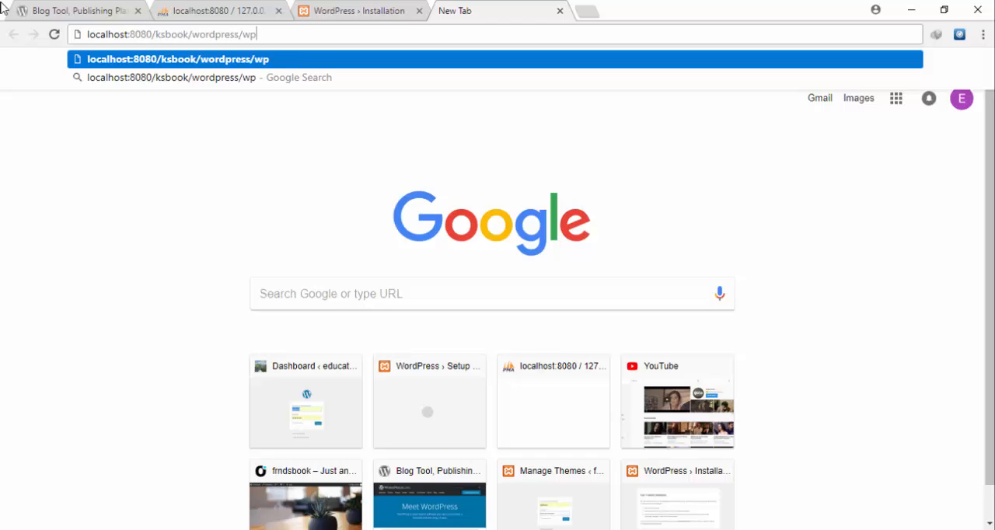
pyautogui.write('=')
pyautogui.press('BackSpace')
pyautogui.write('-admin')
pyautogui.press('Return')
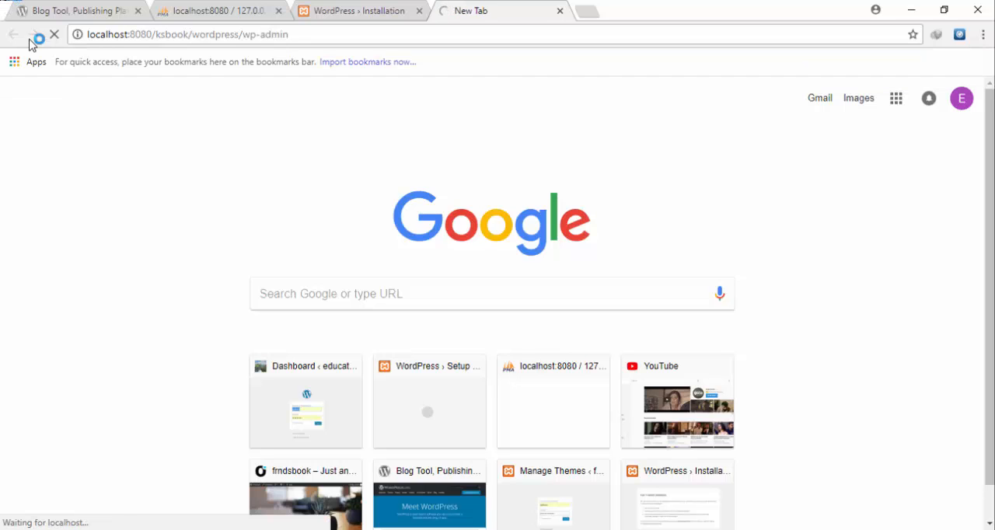
# - Log in to the newly installed ksb site as admin, replacing the prefilled password with the account password
pyautogui.click(333, 9)
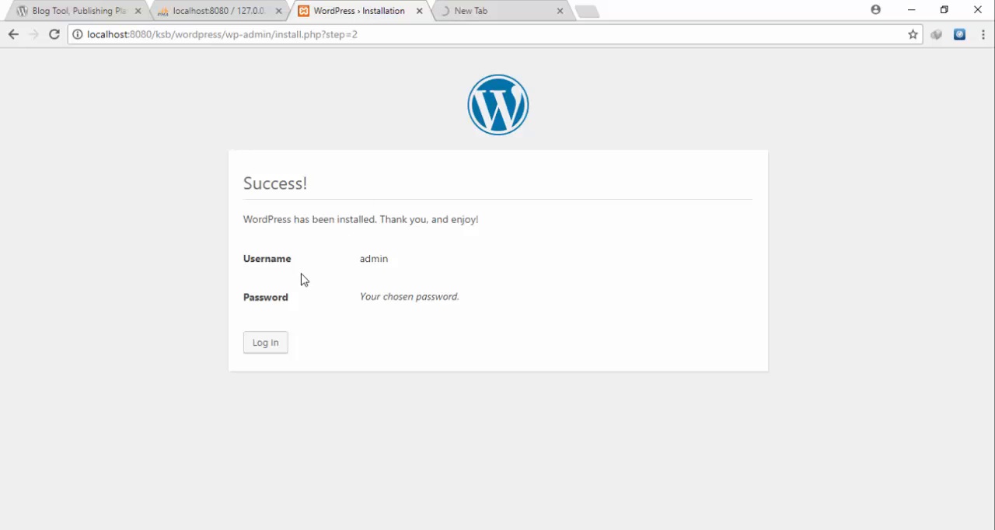
pyautogui.click(273, 347)
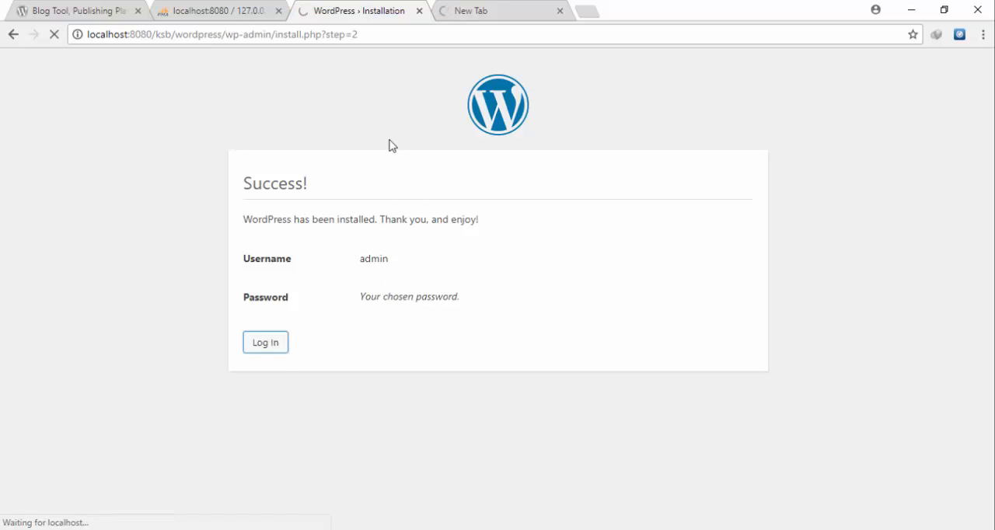
pyautogui.click(443, 10)
pyautogui.click(397, 6)
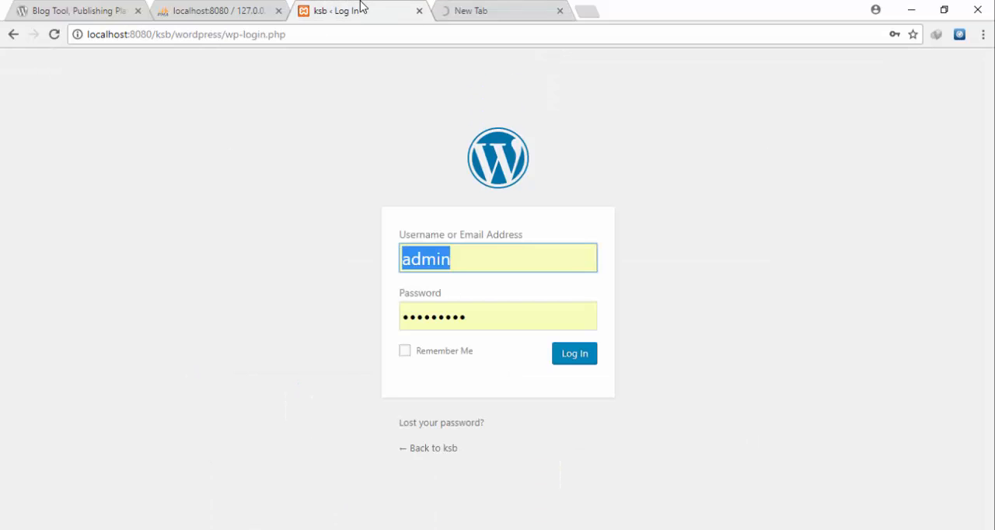
pyautogui.click(472, 317)
pyautogui.doubleClick(472, 317)
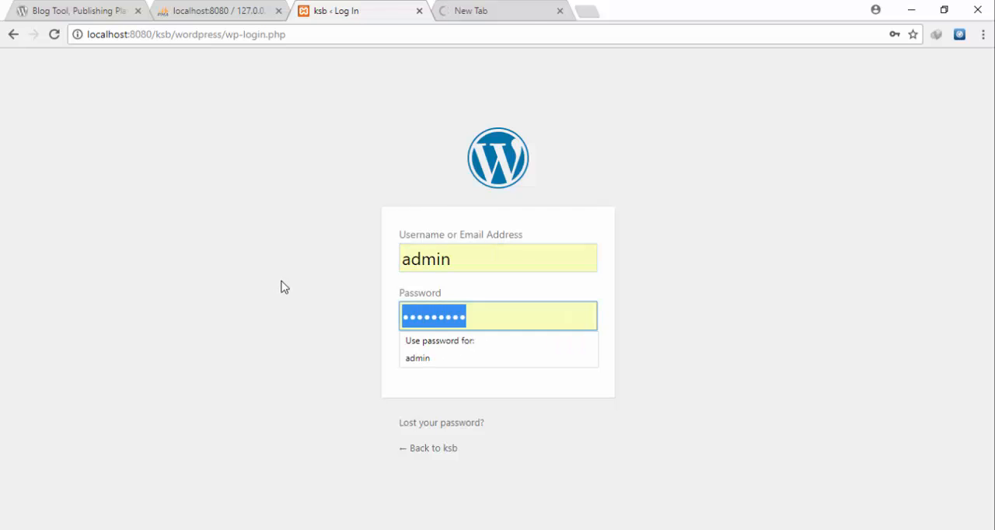
pyautogui.write('•••••••••••••')
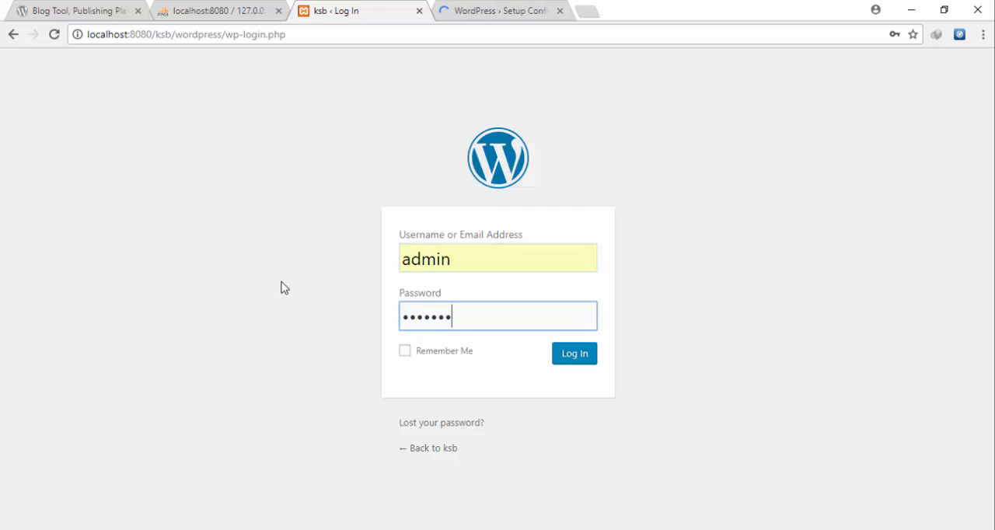
pyautogui.press('Return')
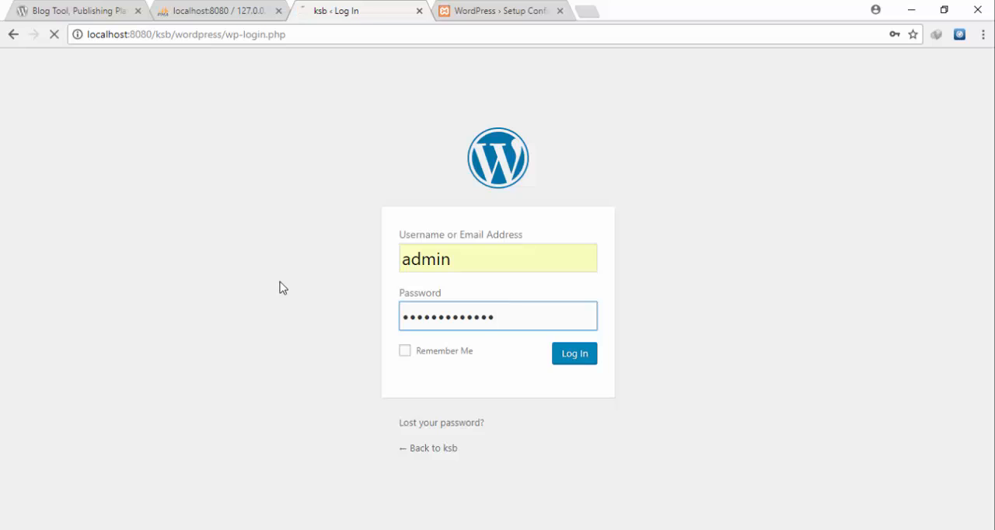
# - Continue the ksbook setup in English (United States) to the database connection form, checking the ksb dashboard in between
pyautogui.click(445, 7)
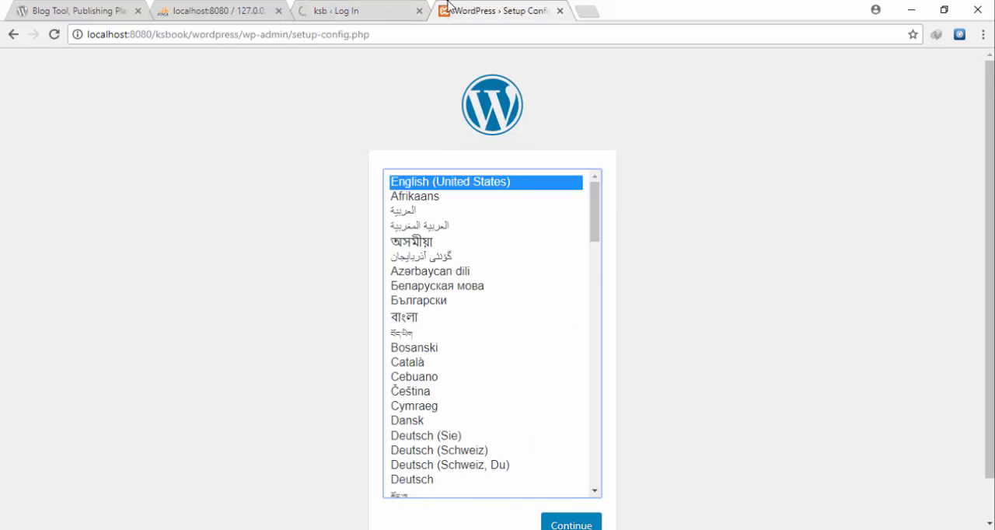
pyautogui.click(347, 9)
pyautogui.click(480, 8)
pyautogui.scroll(-1, 678, 474)
pyautogui.click(583, 491)
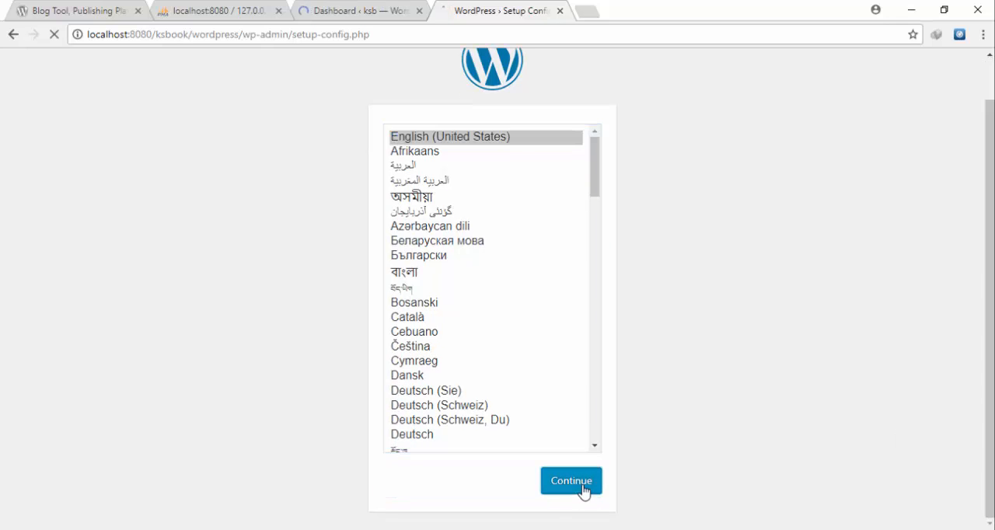
pyautogui.click(268, 451)
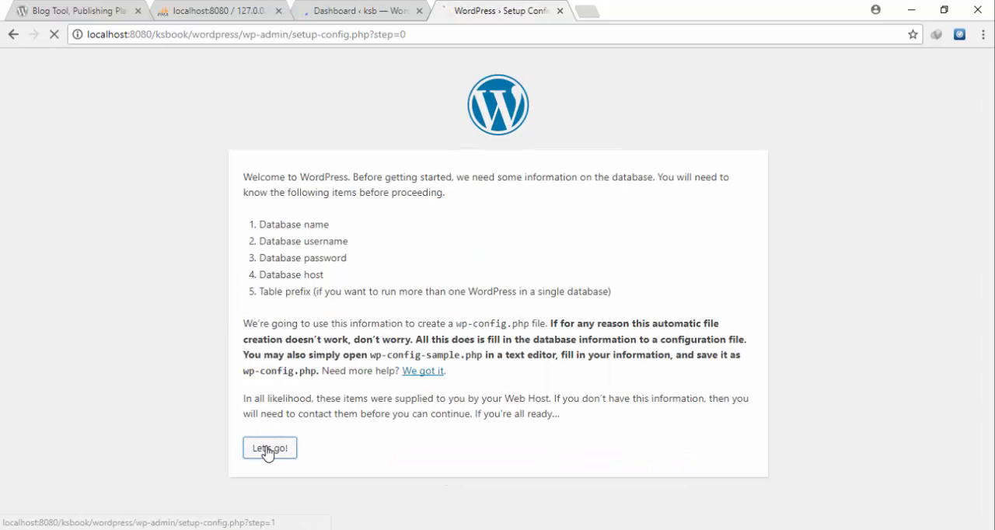
pyautogui.click(350, 9)
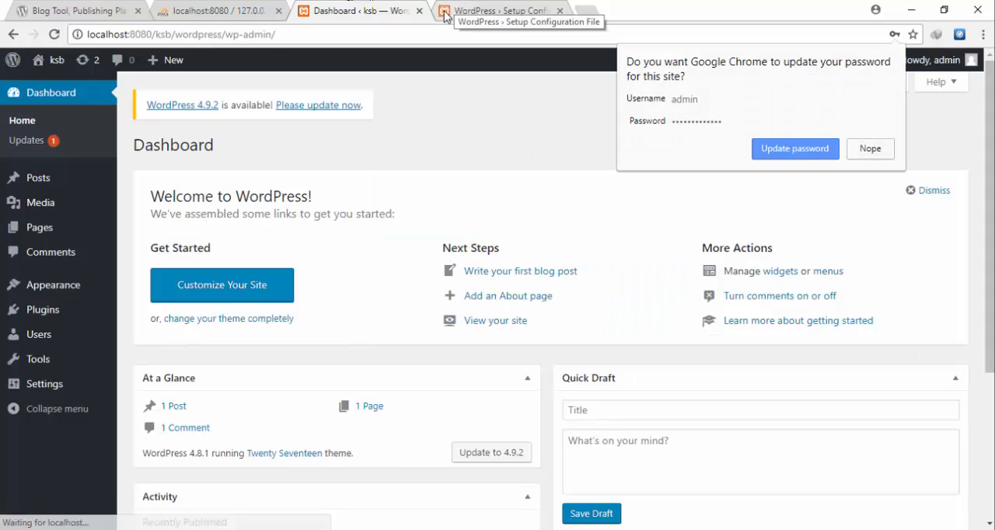
pyautogui.click(547, 6)
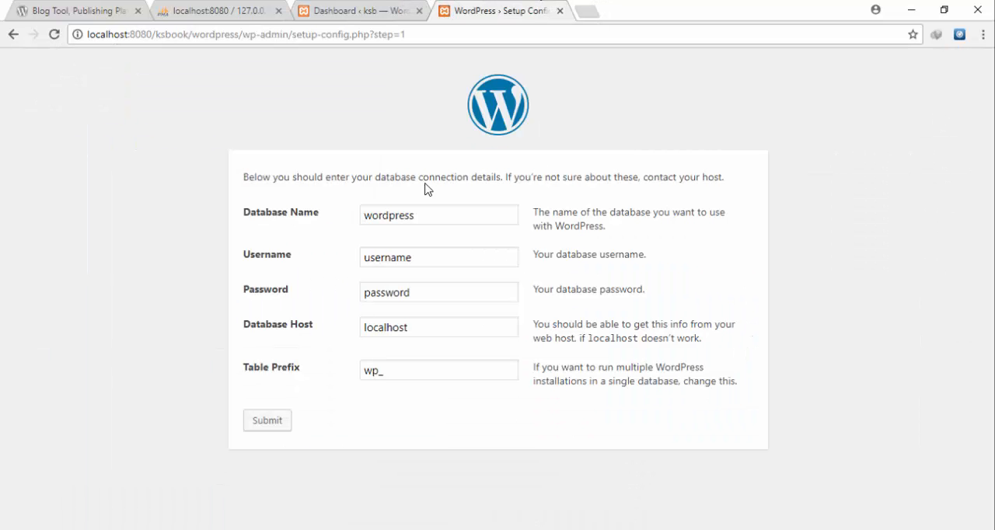
# - Connect the site to the database ksbook with username root and an empty password, submit the details, and run the installation
pyautogui.click(434, 210)
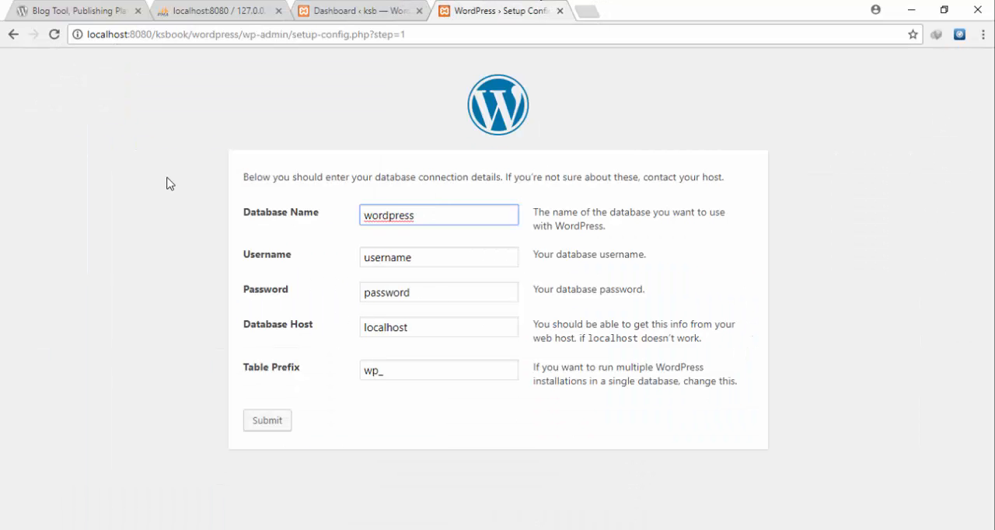
pyautogui.hotkey('ctrl', 'a')
pyautogui.write('ksbook')
pyautogui.press('Tab')
pyautogui.write('roo')
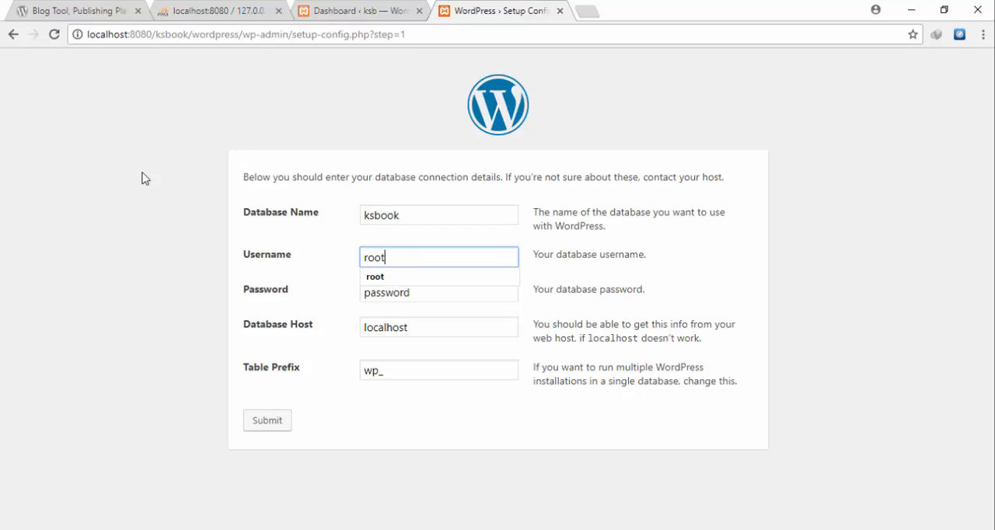
pyautogui.press('Tab')
pyautogui.press('BackSpace')
pyautogui.press('Tab')
pyautogui.press('Tab')
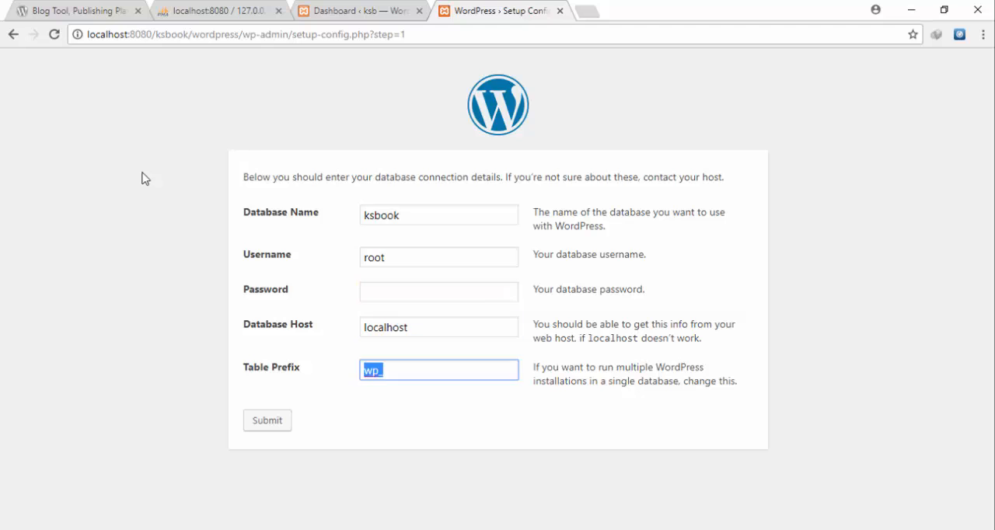
pyautogui.press('Tab')
pyautogui.press('Return')
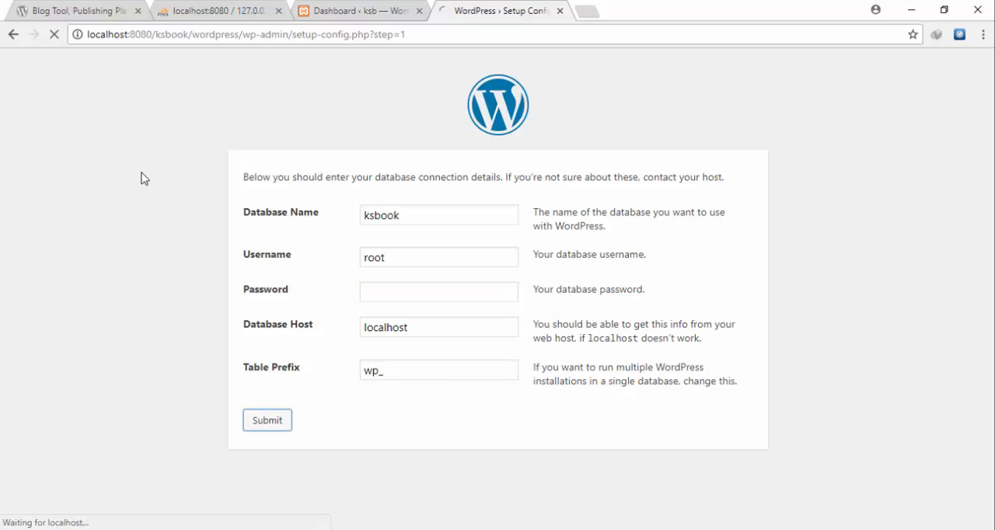
pyautogui.press('Tab')
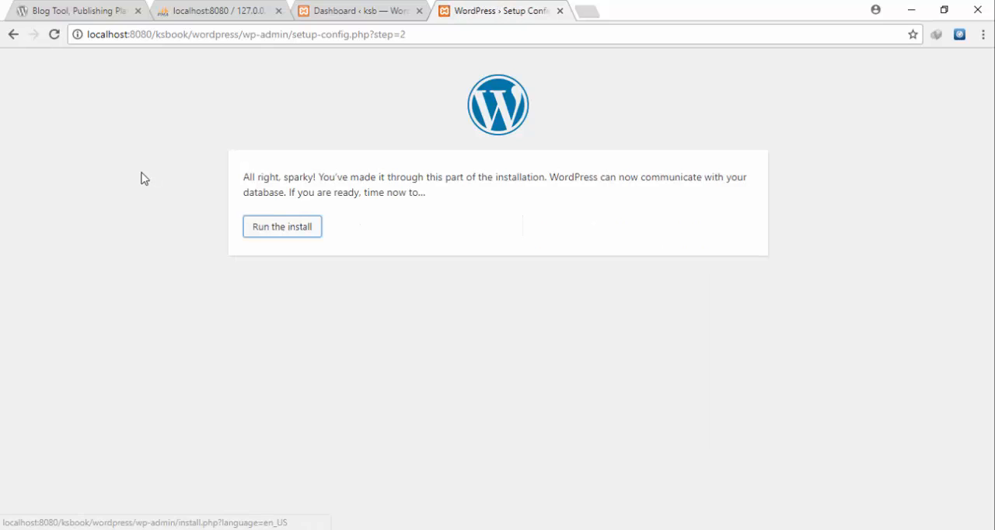
pyautogui.press('Return')
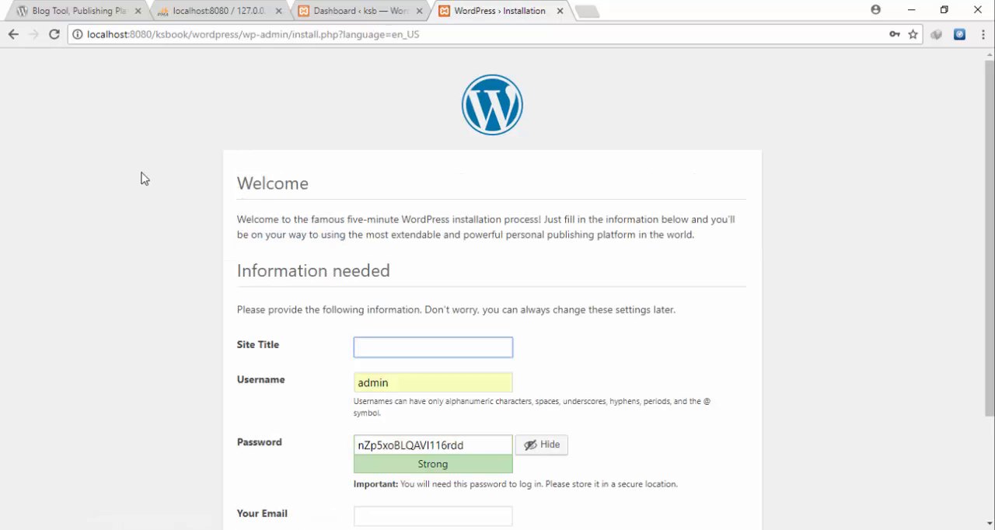
# - Title the site ksbook and replace the generated password with a custom account password, kept hidden
pyautogui.write('ksboob')
pyautogui.press('BackSpace')
pyautogui.write('k')
pyautogui.press('Tab')
pyautogui.press('Tab')
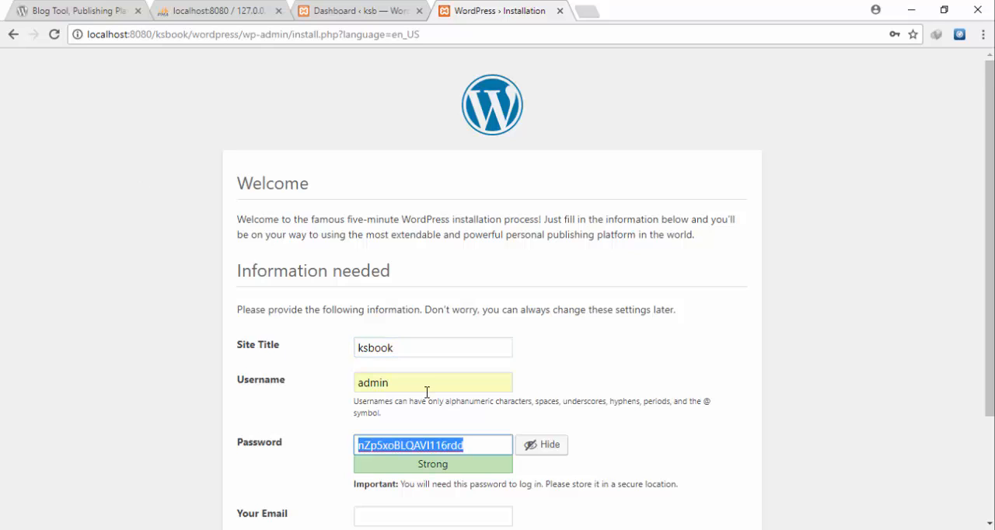
pyautogui.click(532, 450)
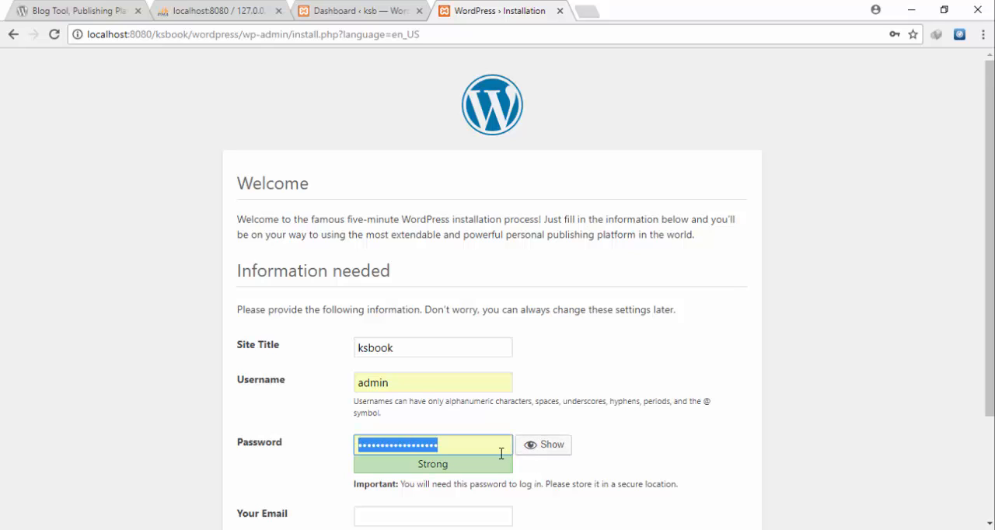
pyautogui.write('ad•••••••••')
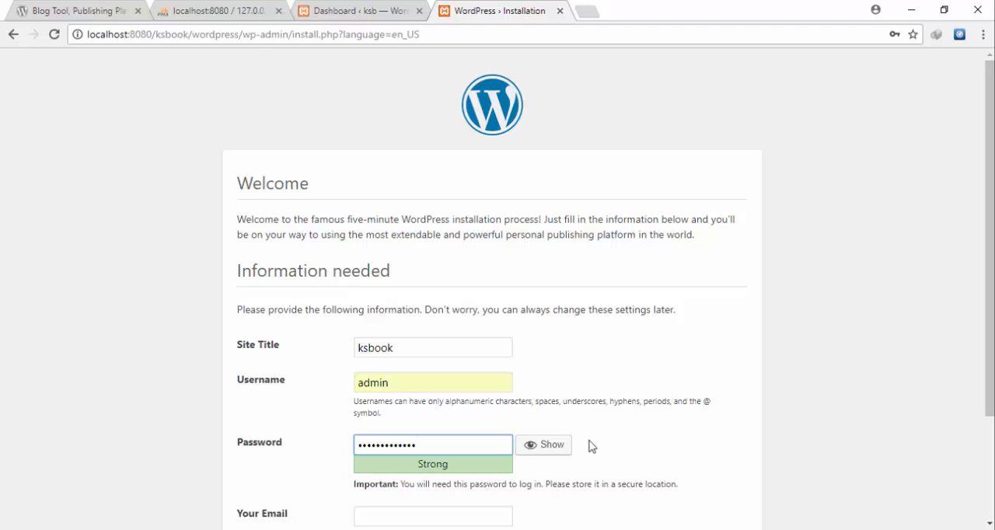
pyautogui.scroll(-2, 389, 443)
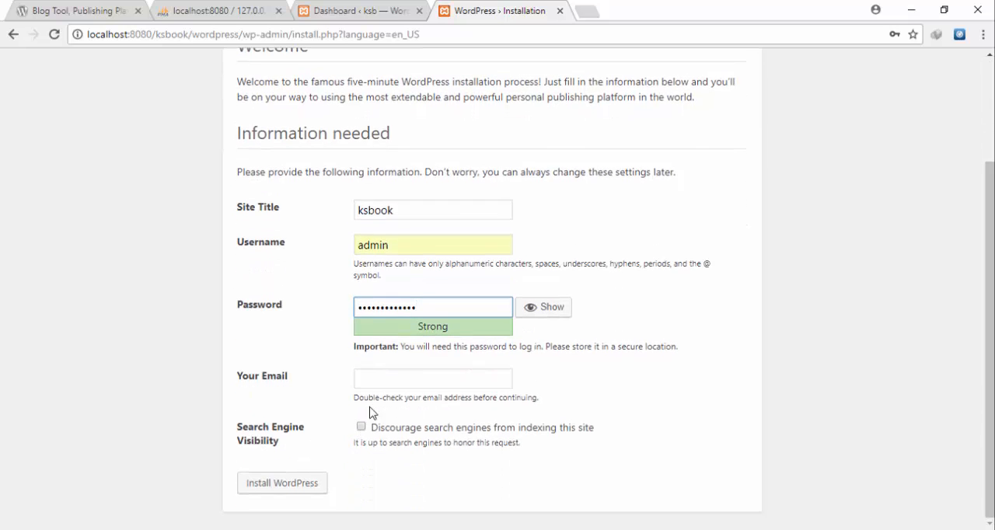
# - Fill in the account e-mail for the ksbook site and start the WordPress installation
pyautogui.click(384, 381)
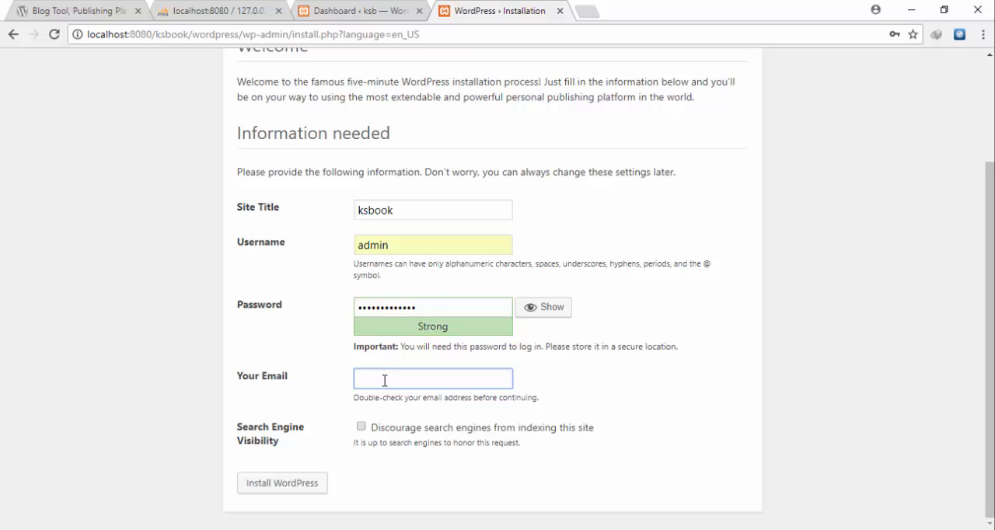
pyautogui.write('abc')
pyautogui.press('Down')
pyautogui.press('Return')
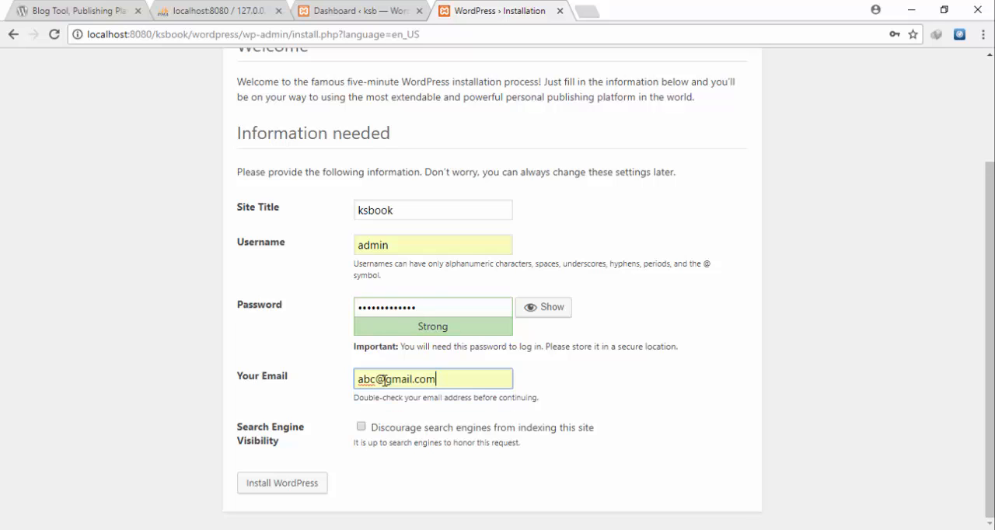
pyautogui.click(280, 482)
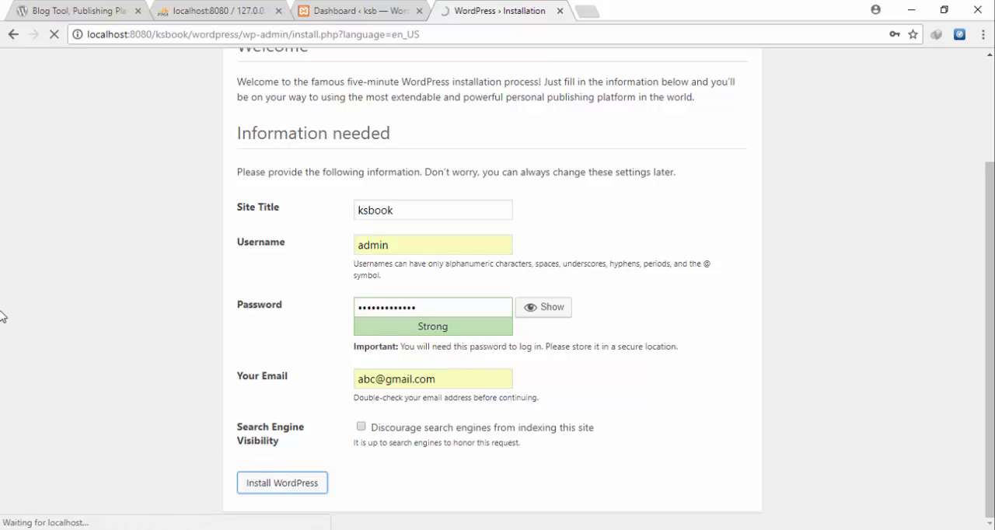
# - Look over the ksb dashboard and check back on the progress of the ksbook installation
pyautogui.click(325, 7)
pyautogui.scroll(-3, 302, 109)
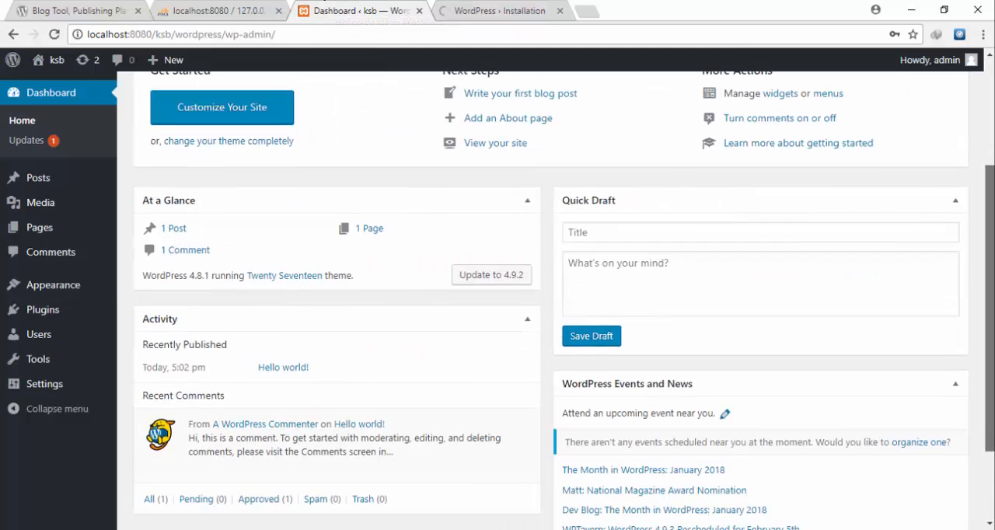
pyautogui.scroll(2, 889, 89)
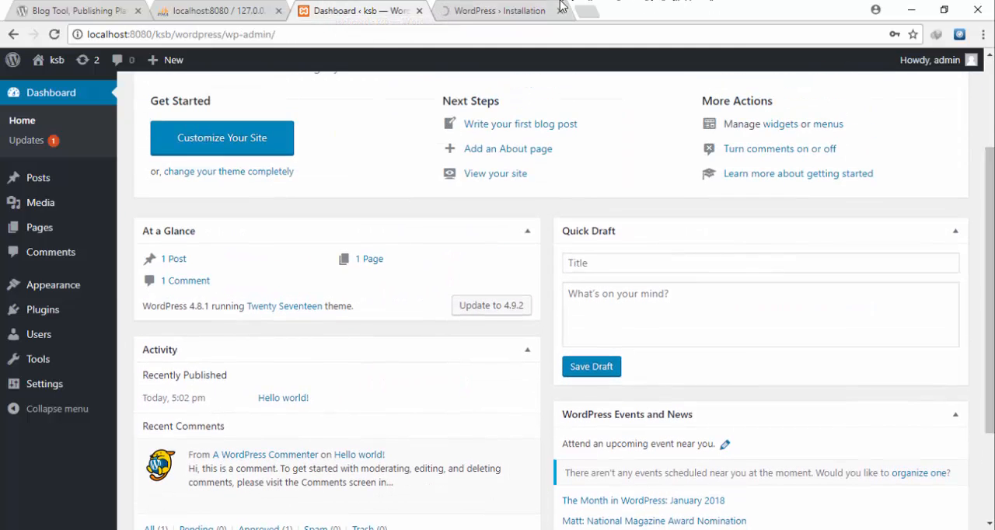
pyautogui.click(526, 6)
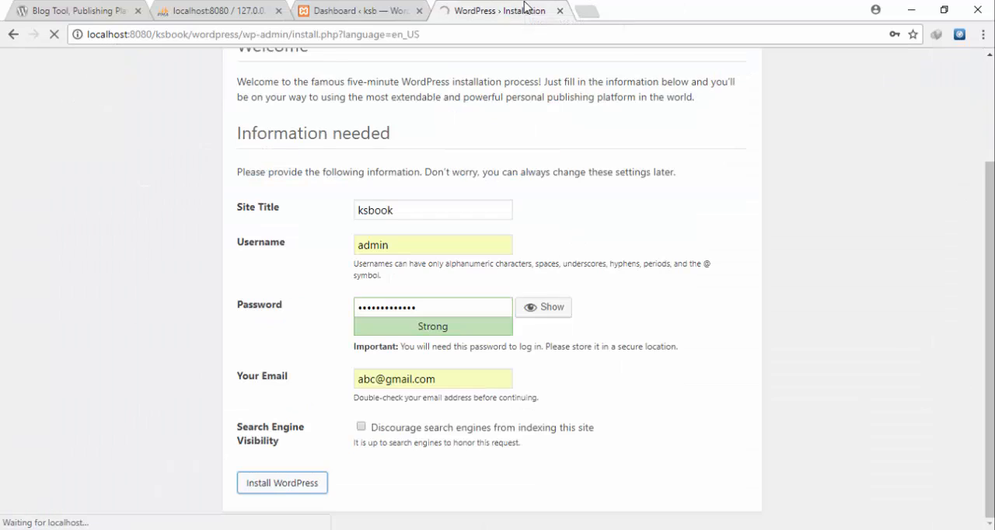
pyautogui.click(364, 8)
pyautogui.click(450, 10)
pyautogui.click(396, 10)
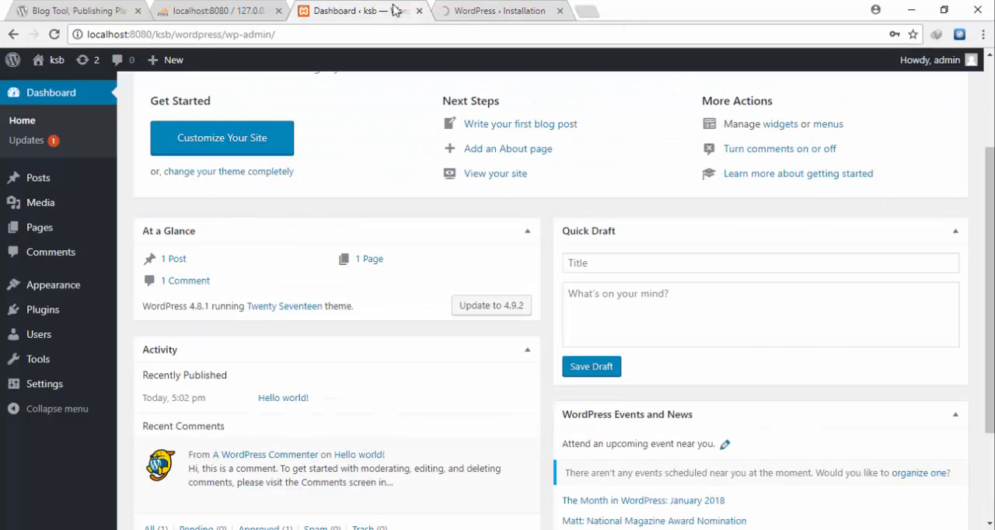
pyautogui.click(465, 11)
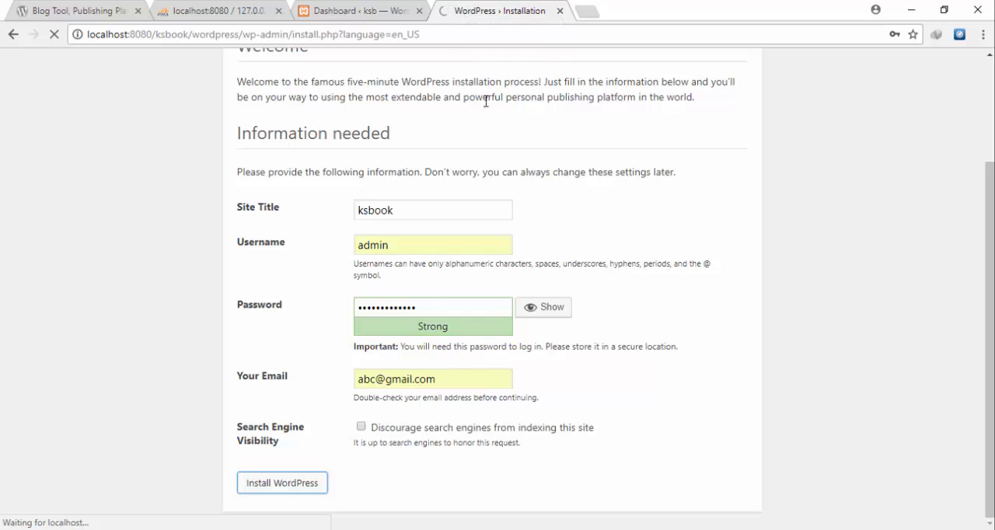
pyautogui.scroll(3, 989, 194)
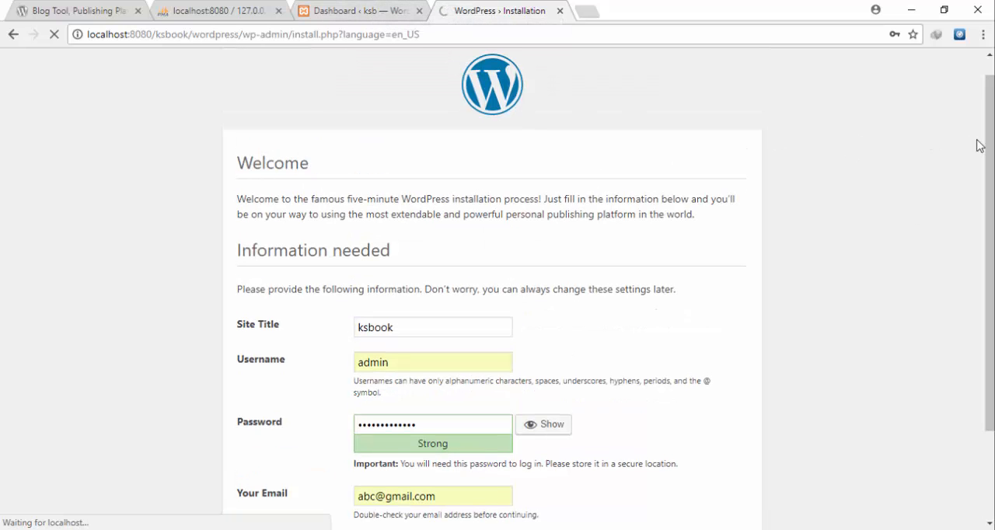
pyautogui.scroll(1, 981, 147)
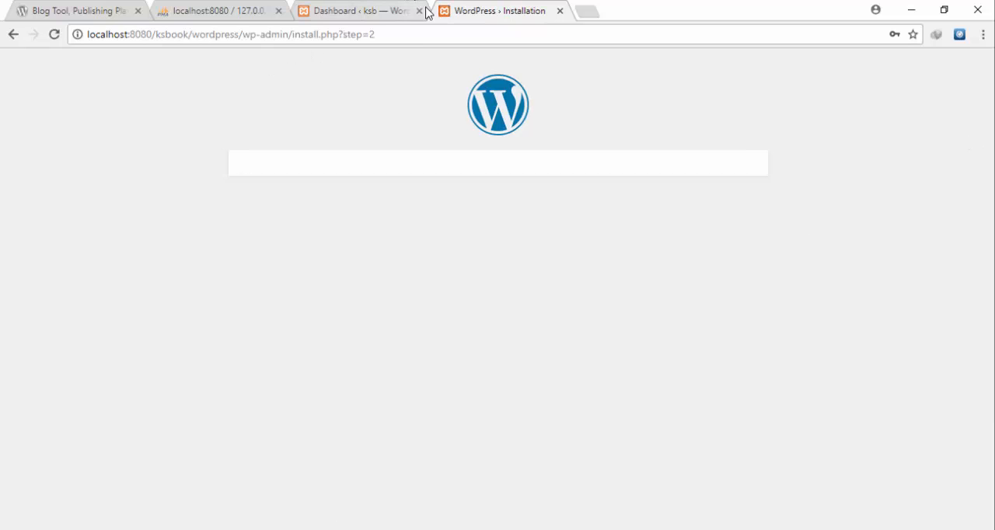
pyautogui.click(329, 10)
pyautogui.click(495, 9)
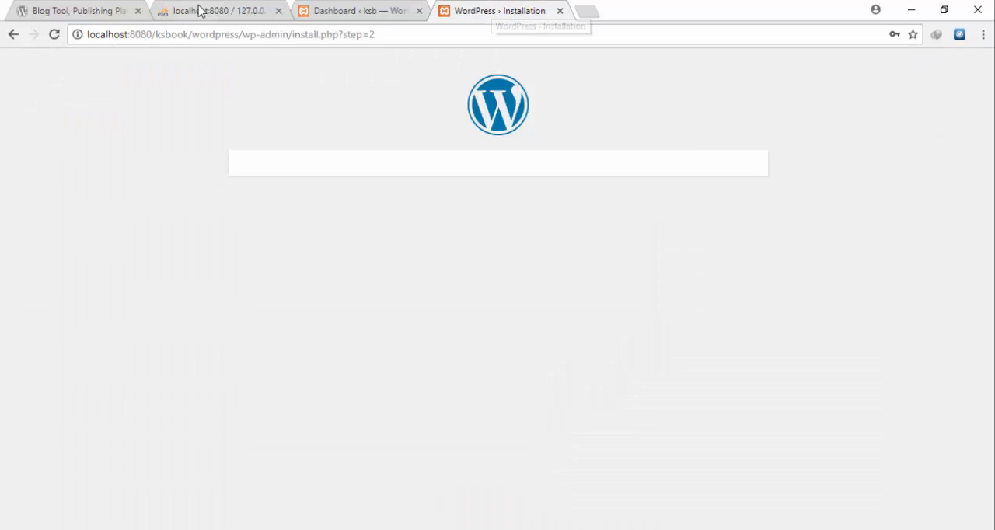
pyautogui.click(357, 12)
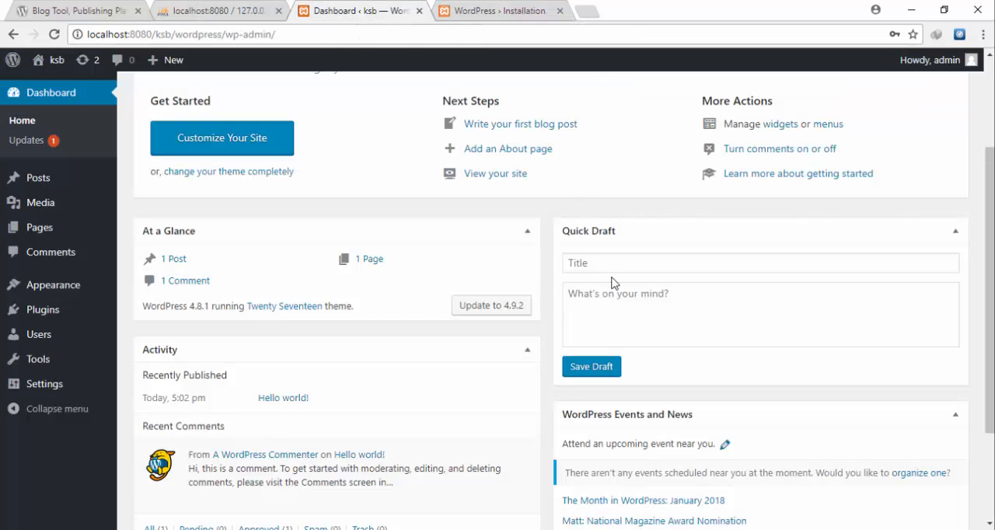
pyautogui.moveTo(985, 250); pyautogui.dragTo(983, 162)
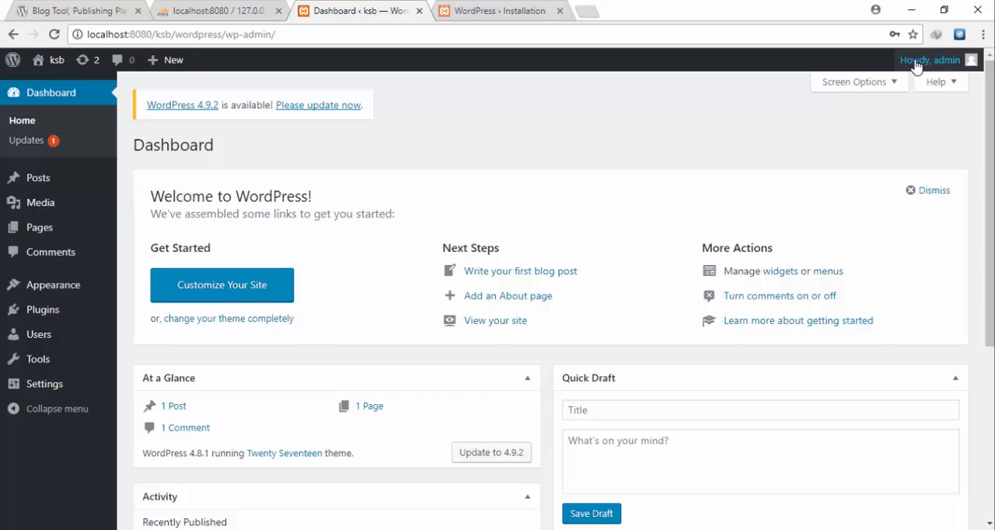
# - Switch to File Explorer and copy wp-config.php from the htdocs\ksb\wordpress folder to the desktop
pyautogui.click(899, 11)
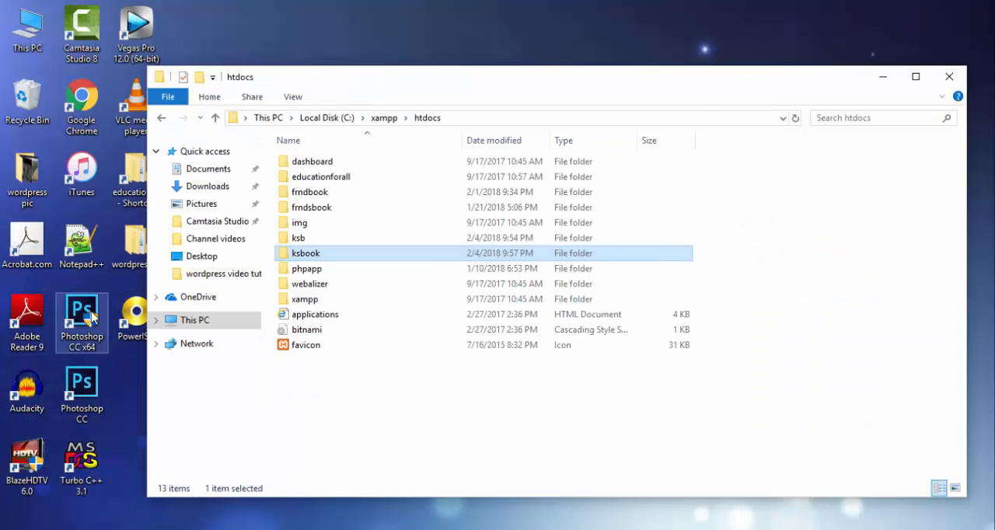
pyautogui.doubleClick(319, 238)
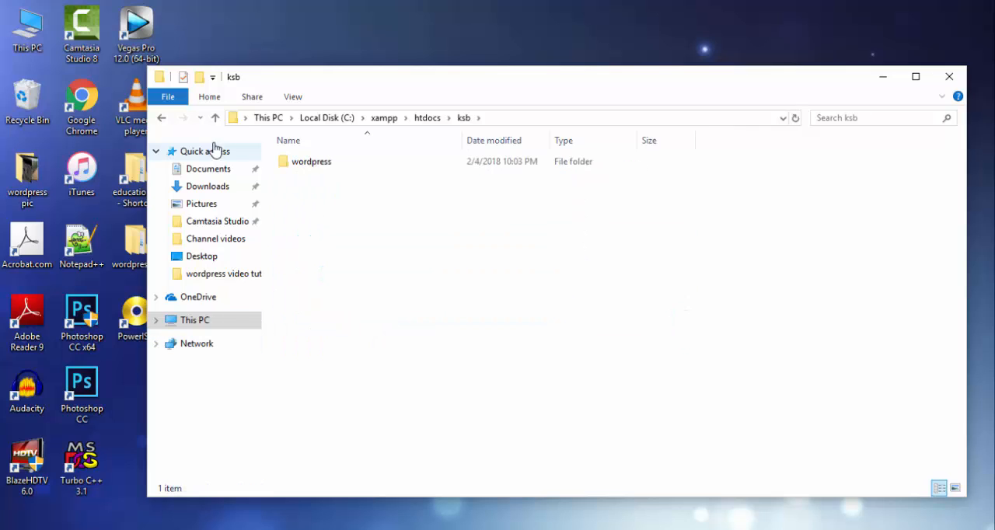
pyautogui.click(216, 118)
pyautogui.doubleClick(308, 241)
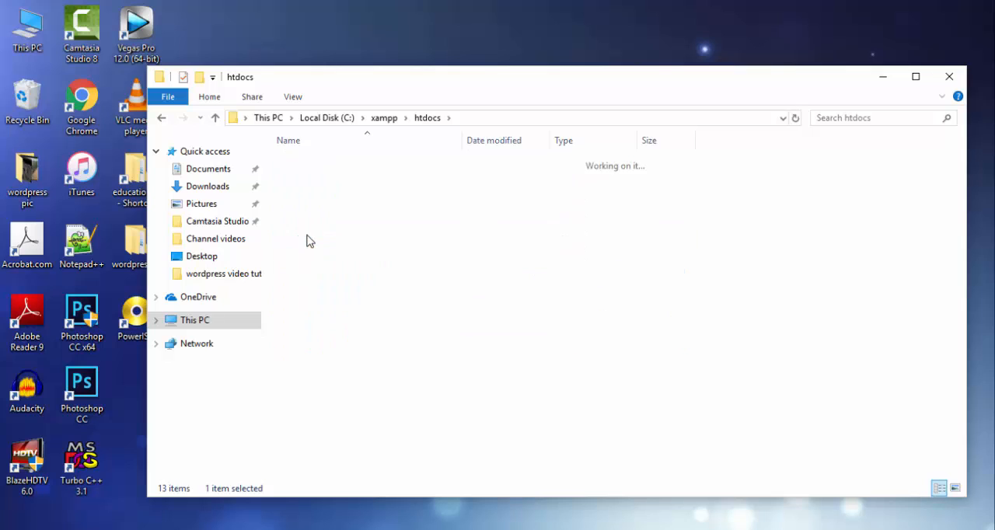
pyautogui.doubleClick(301, 167)
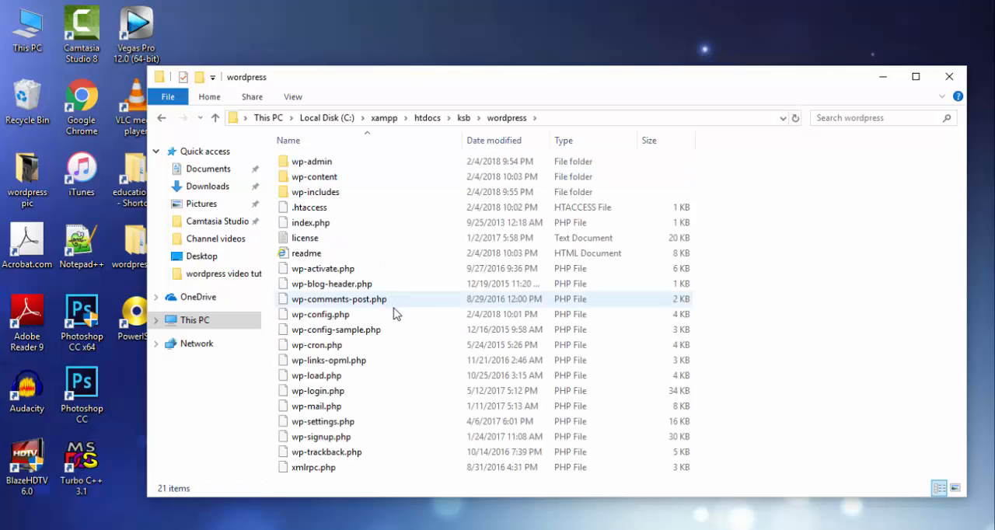
pyautogui.rightClick(357, 318)
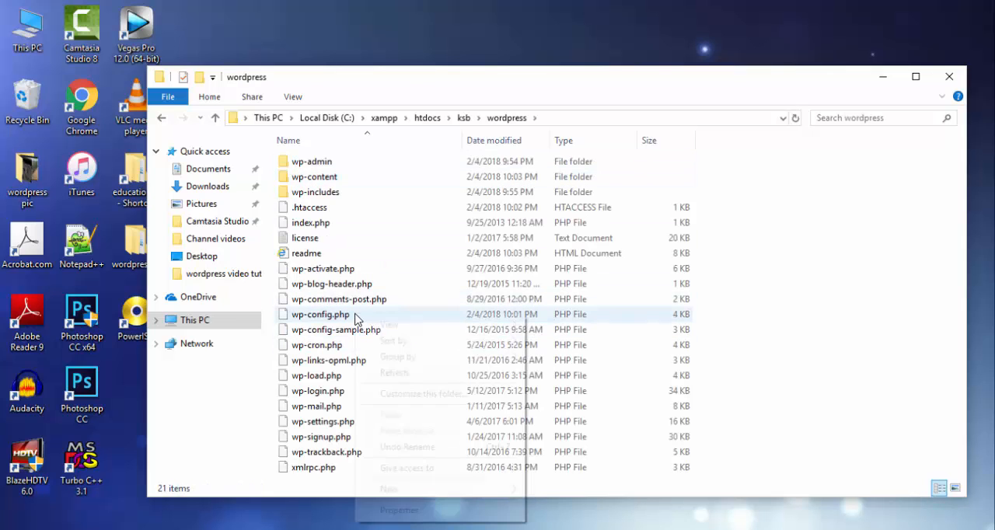
pyautogui.click(317, 318)
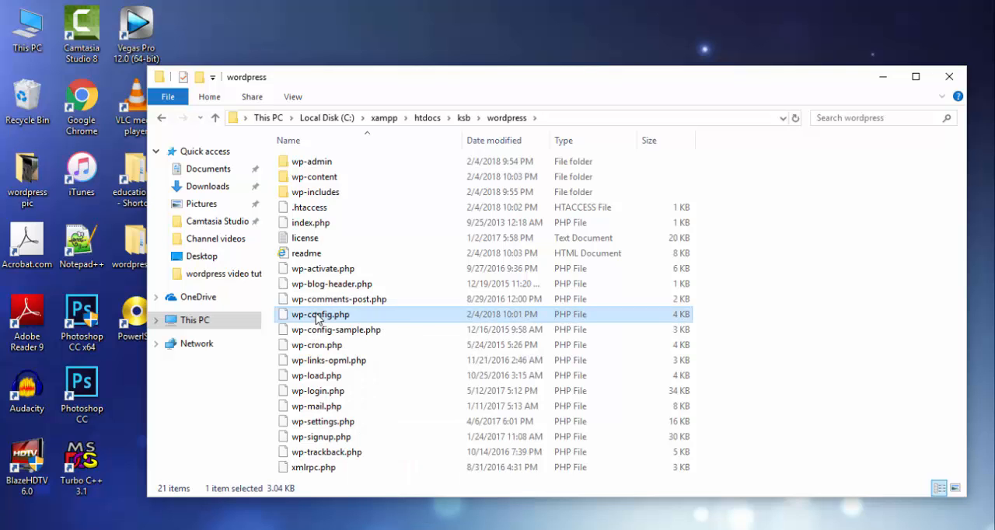
pyautogui.click(345, 44)
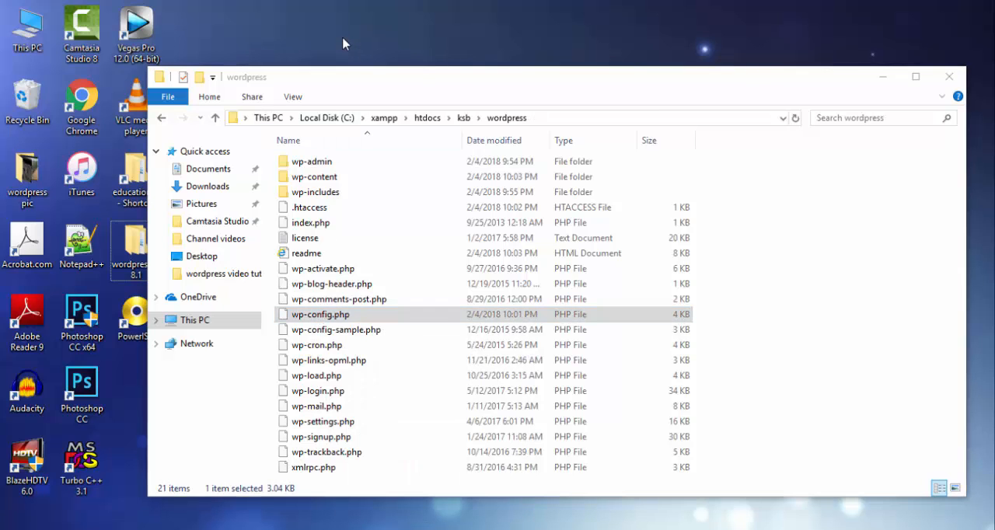
pyautogui.hotkey('ctrl', 'v')
pyautogui.moveTo(346, 78); pyautogui.dragTo(515, 83)
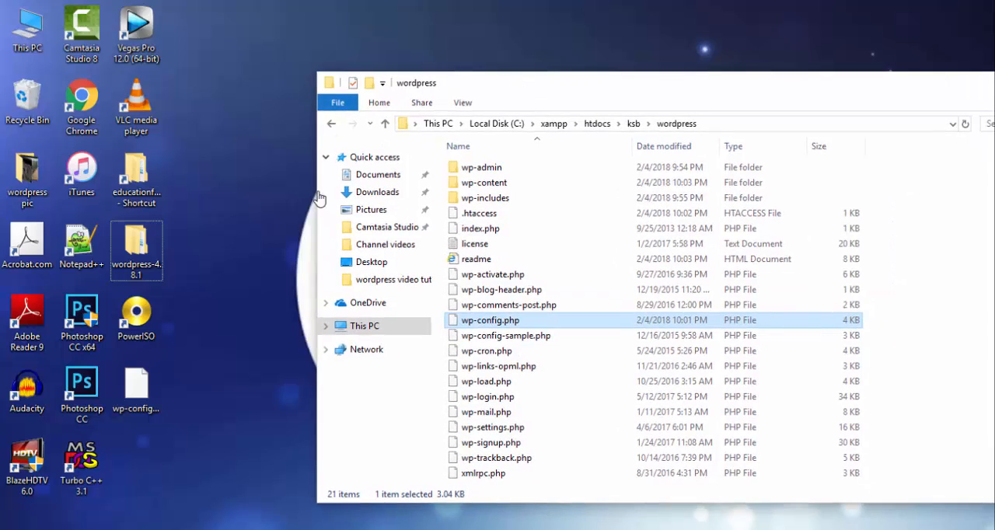
# - Open the desktop copy of wp-config.php in Notepad++, examine its database name and username, and close it, declining the offered updates
pyautogui.rightClick(158, 386)
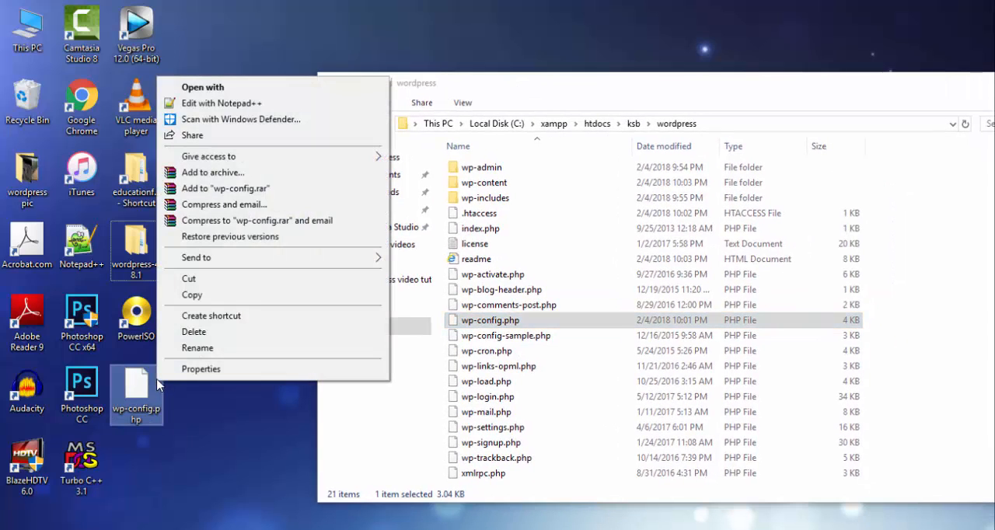
pyautogui.click(257, 103)
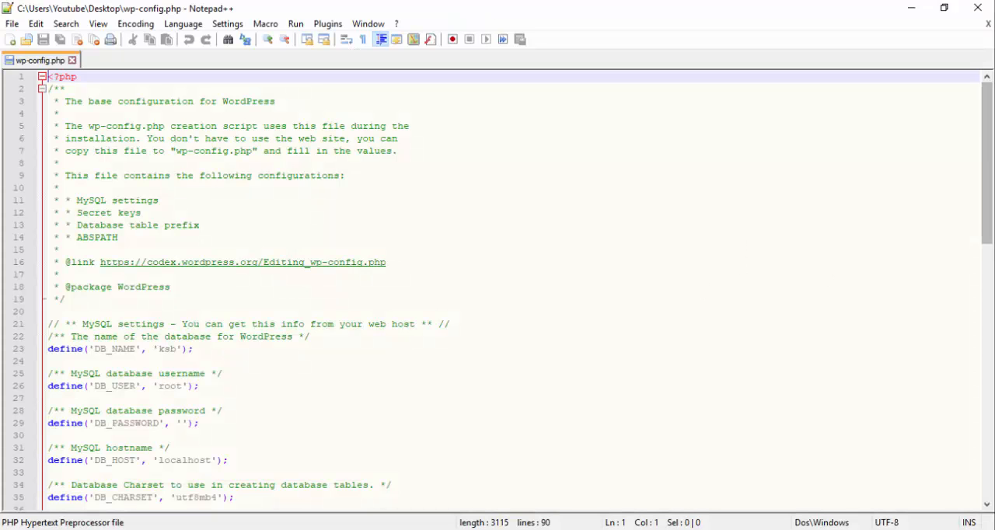
pyautogui.scroll(-5, 987, 198)
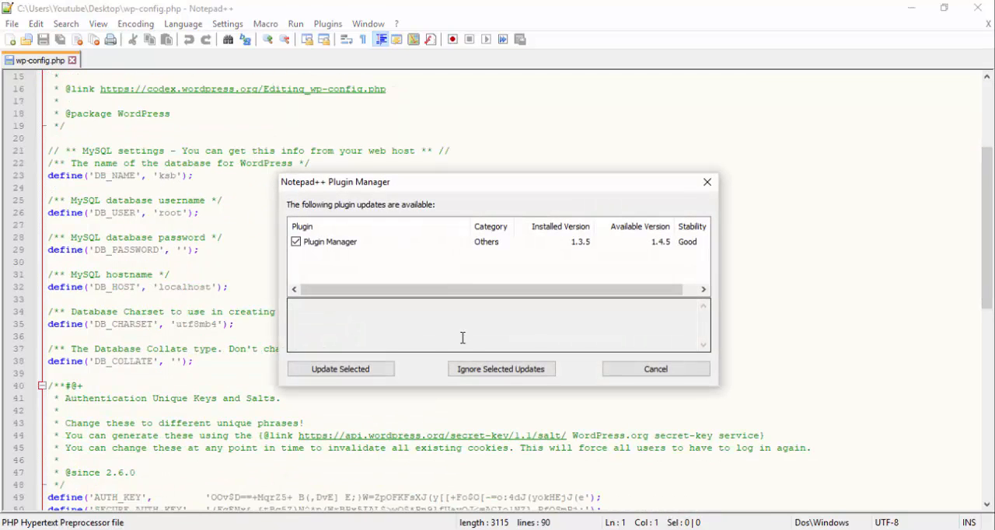
pyautogui.click(662, 371)
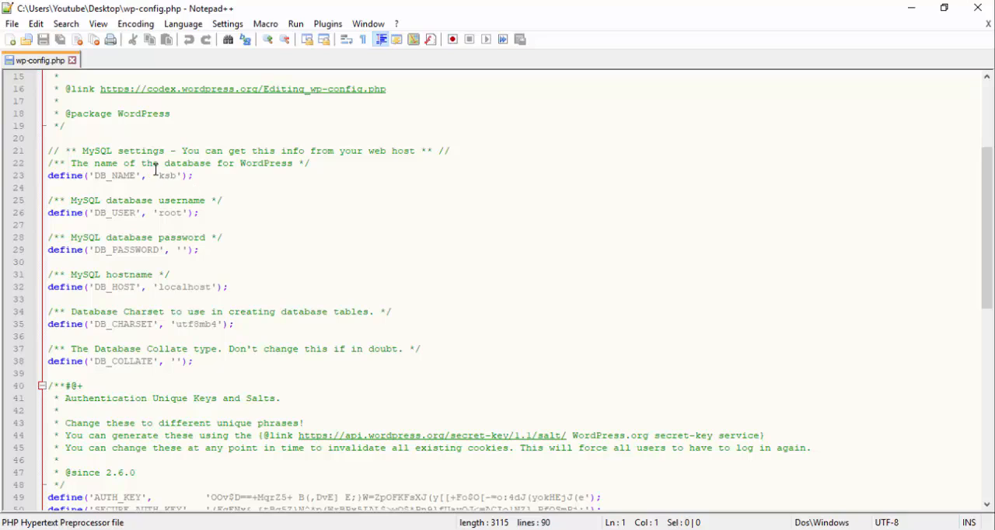
pyautogui.moveTo(158, 175); pyautogui.dragTo(178, 175)
pyautogui.click(160, 213)
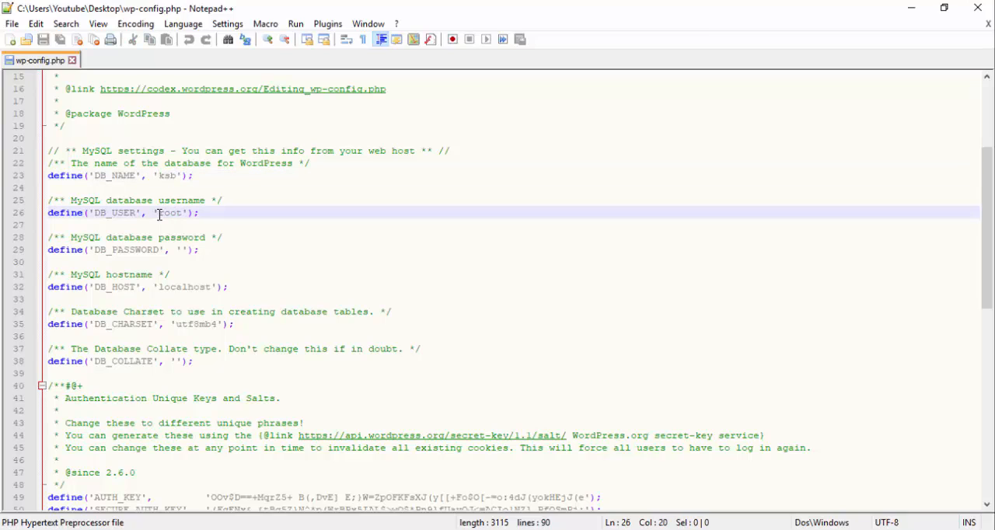
pyautogui.moveTo(160, 212); pyautogui.dragTo(178, 213)
pyautogui.moveTo(986, 280); pyautogui.dragTo(985, 158)
pyautogui.click(977, 8)
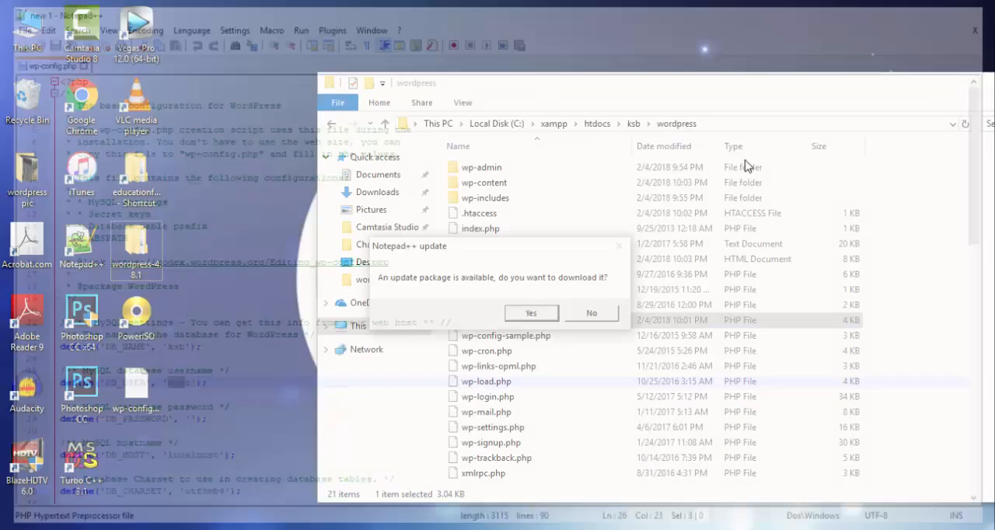
pyautogui.click(590, 313)
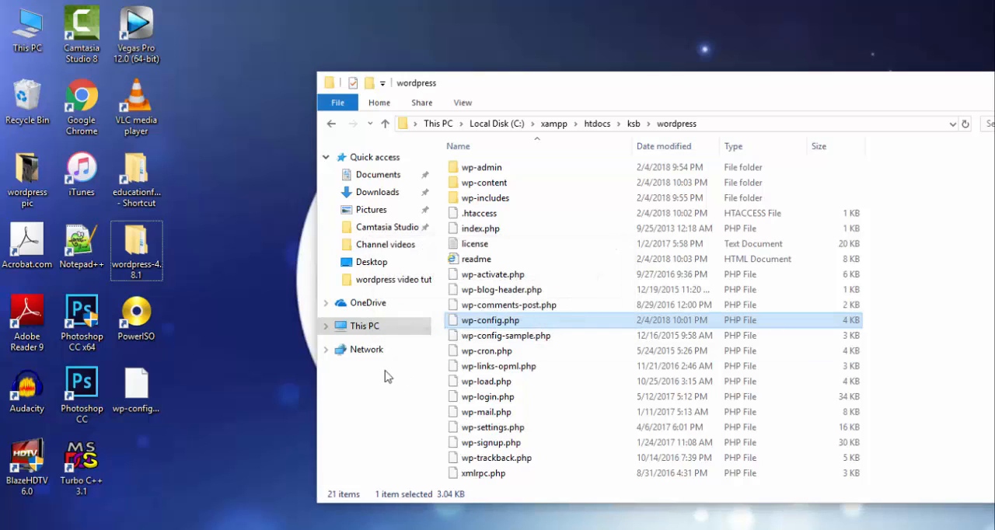
# - Delete the wp-config.php copy from the desktop
pyautogui.rightClick(165, 394)
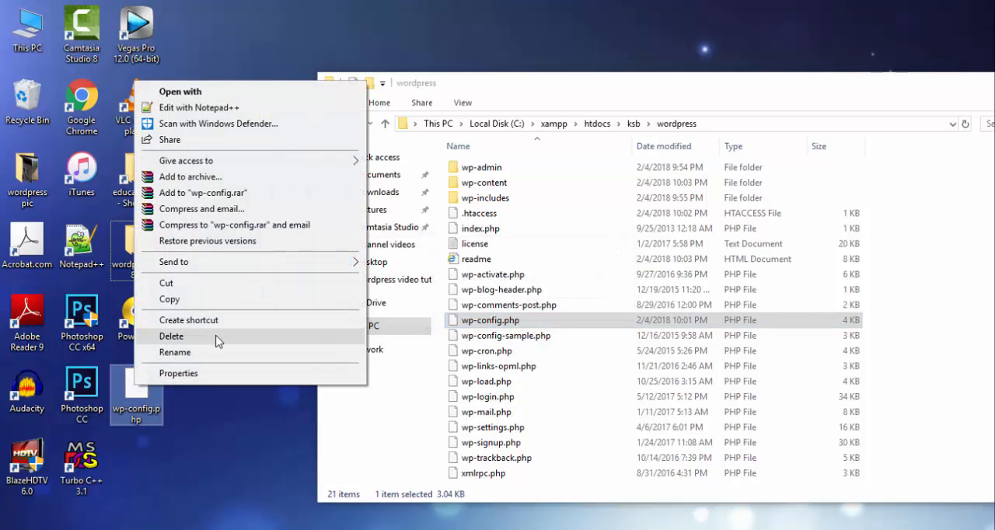
pyautogui.click(218, 340)
pyautogui.moveTo(881, 95); pyautogui.dragTo(725, 89)
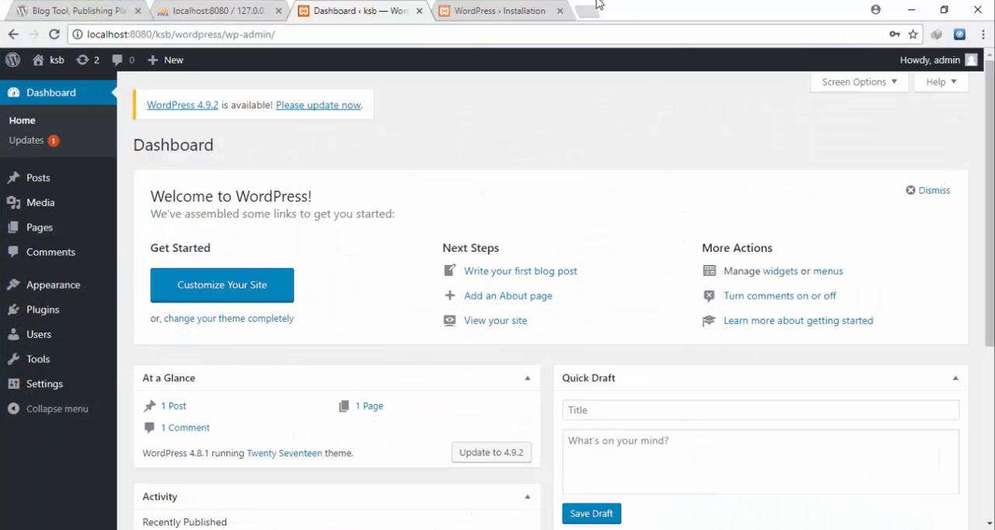
# - Return to the ksbook installation page in Chrome, reload it and proceed to the site's login form
pyautogui.click(543, 9)
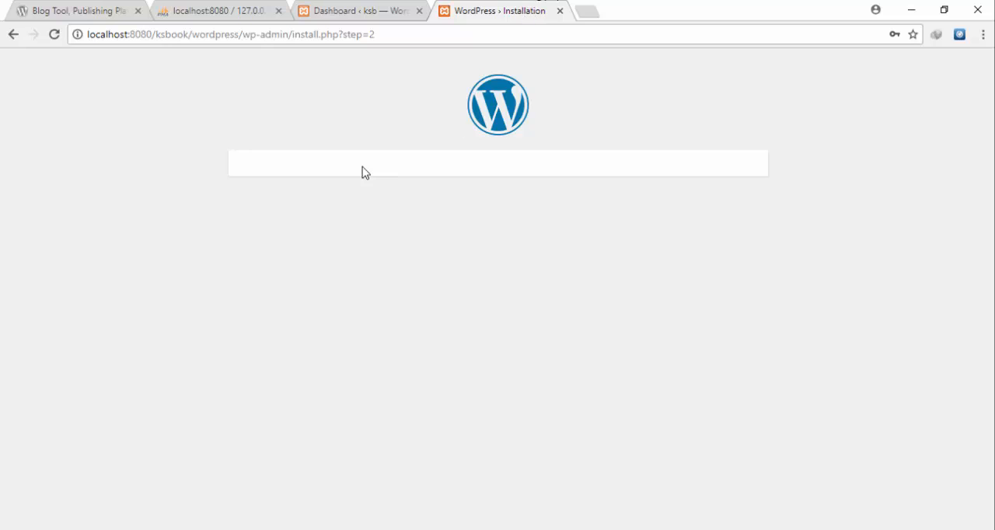
pyautogui.click(55, 34)
pyautogui.click(564, 134)
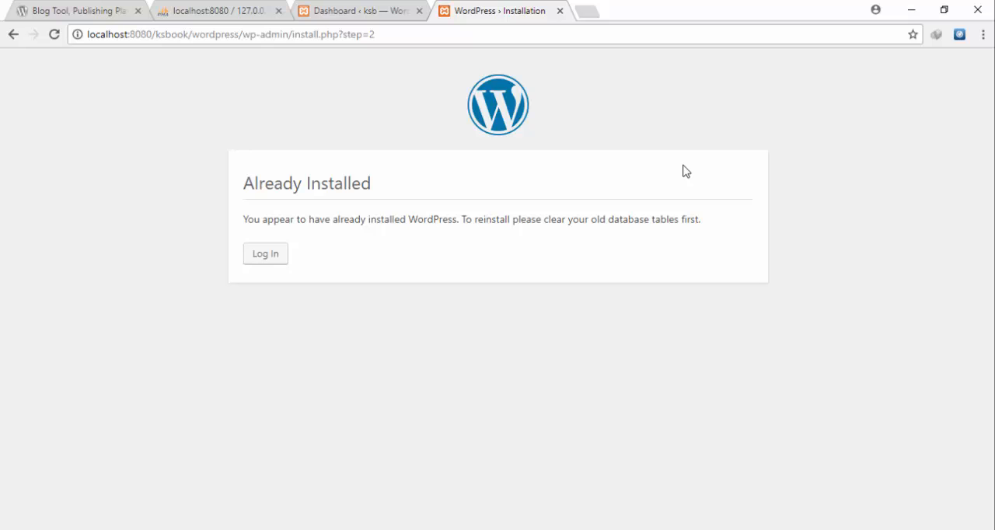
pyautogui.click(265, 252)
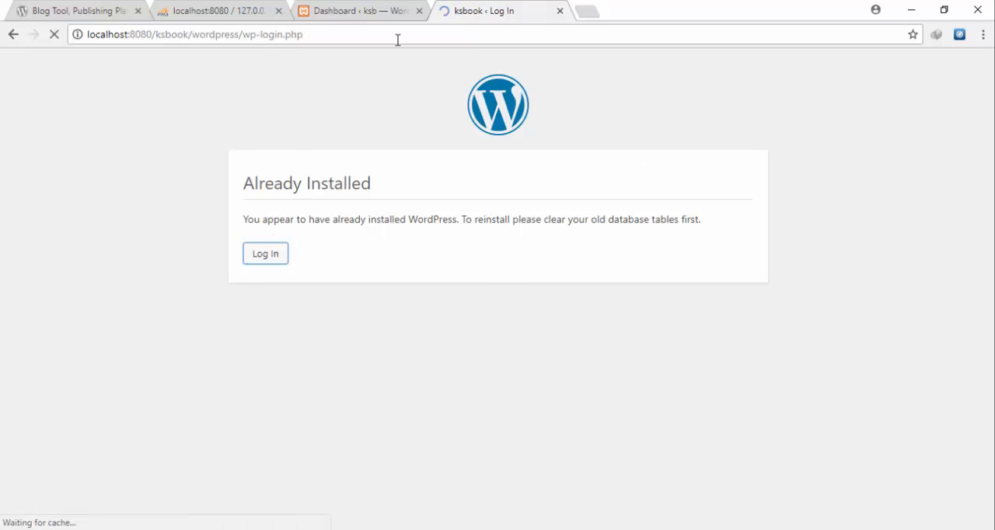
# - Log in to the ksbook site as admin, replacing the prefilled password with the account password
pyautogui.press('Tab')
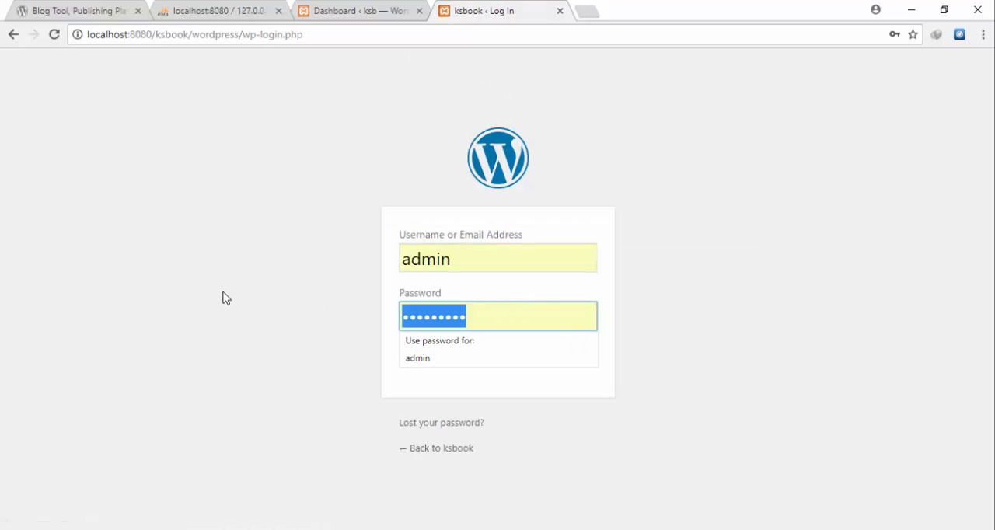
pyautogui.write('admin')
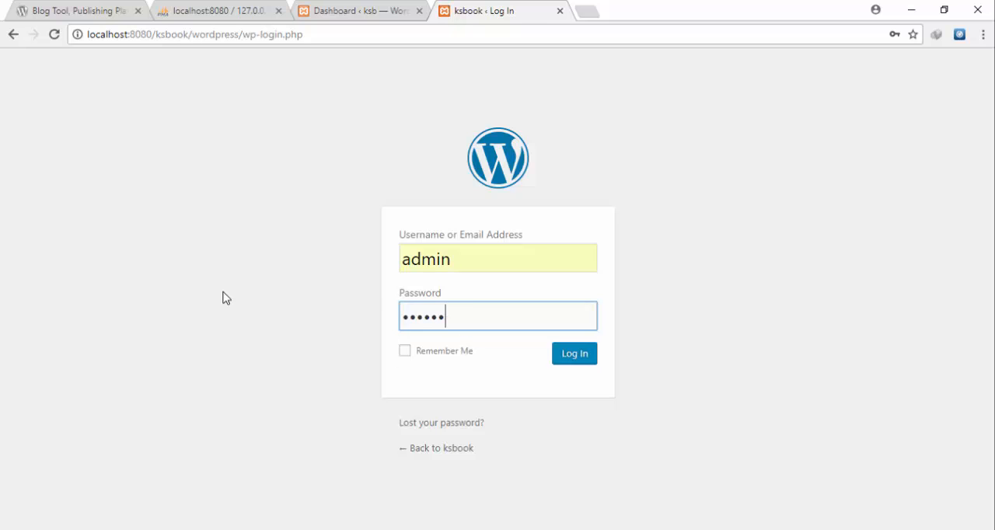
pyautogui.write('••••••')
pyautogui.press('Return')
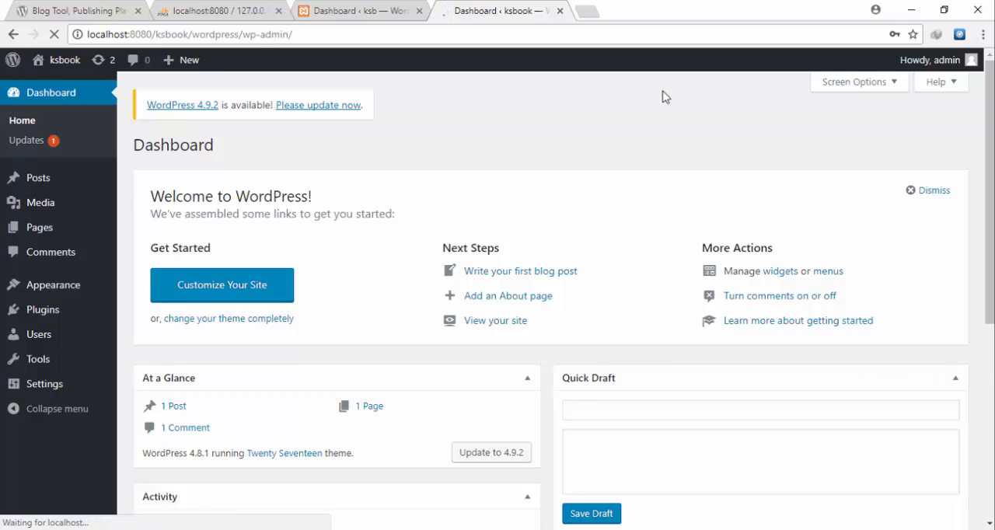
# - Compare the ksb and ksbook dashboards, examining the site folder name in each page's address
pyautogui.click(869, 150)
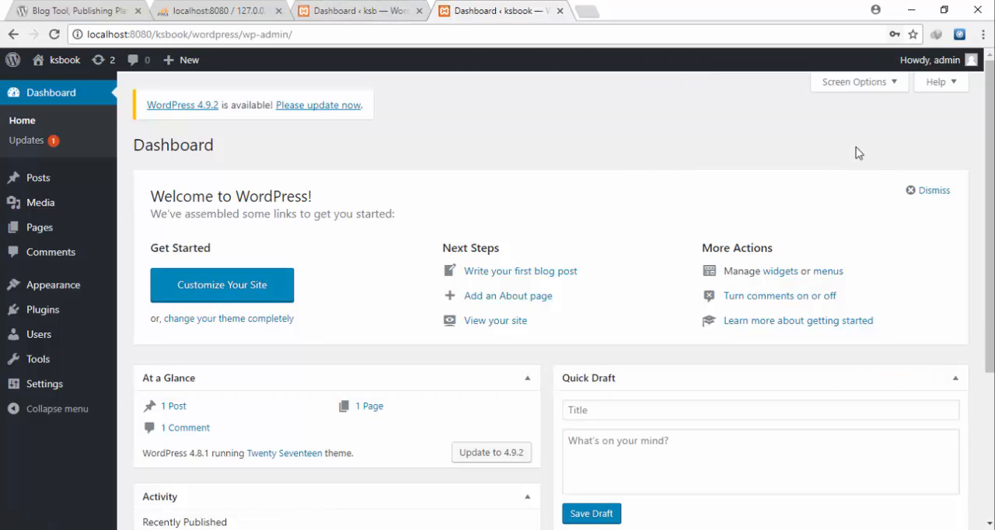
pyautogui.click(336, 14)
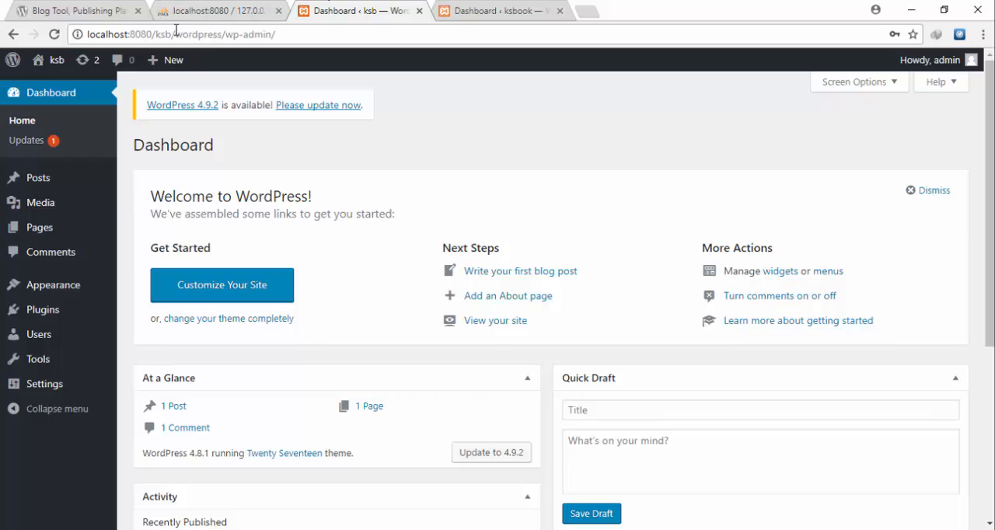
pyautogui.moveTo(155, 35); pyautogui.dragTo(173, 37)
pyautogui.click(512, 10)
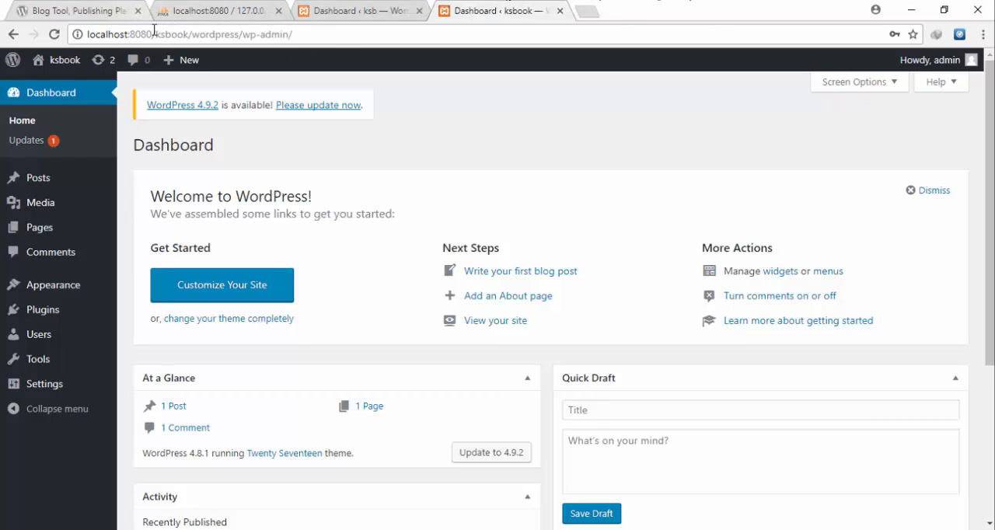
pyautogui.moveTo(152, 34); pyautogui.dragTo(190, 41)
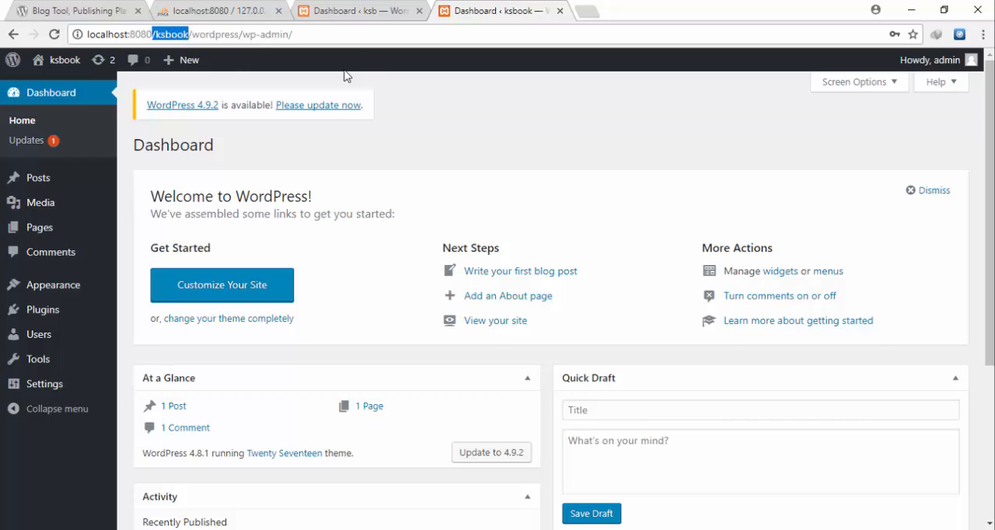